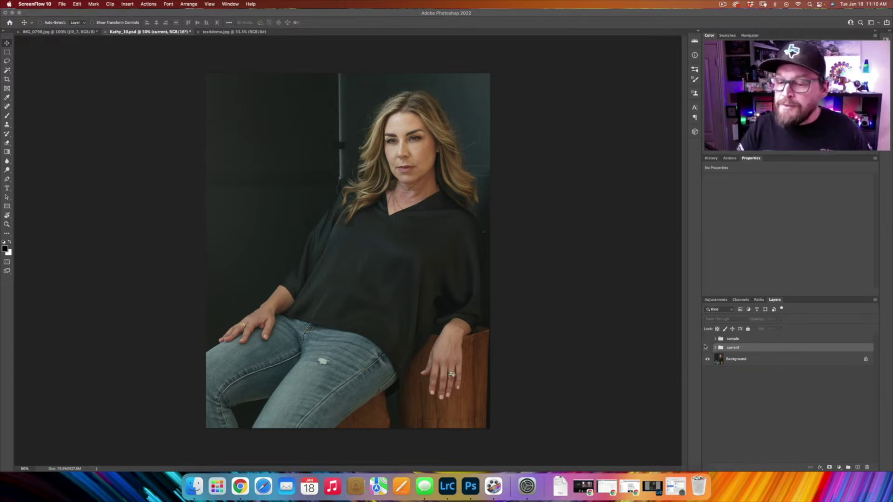
# Show the sample group, examine each of its layers from Layer 2 copy down to Layer 2, and hide the group again.
pyautogui.click(708, 339)
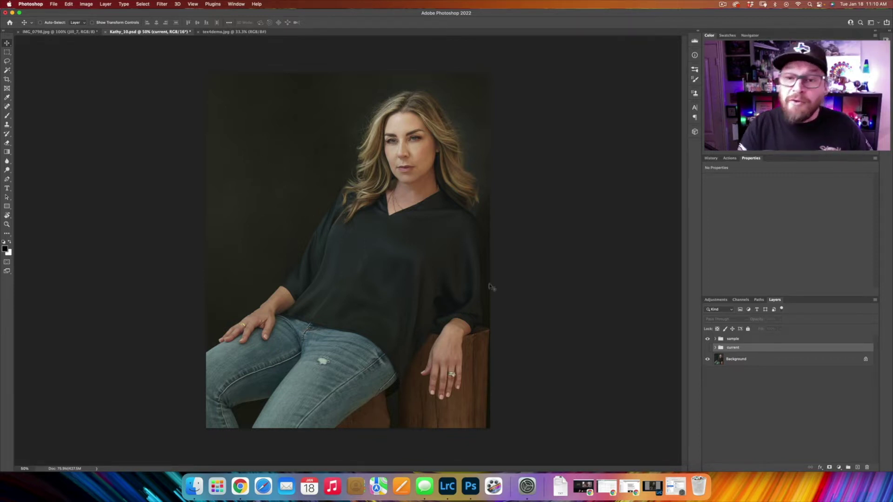
pyautogui.click(716, 339)
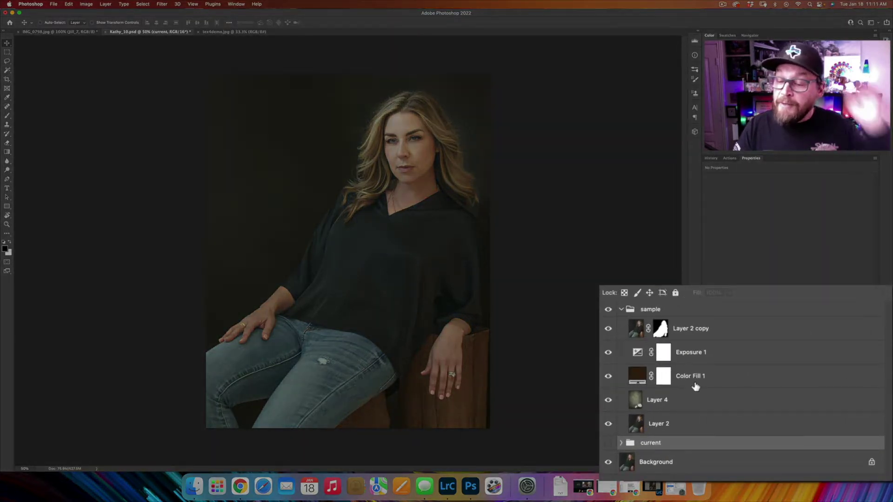
pyautogui.click(693, 336)
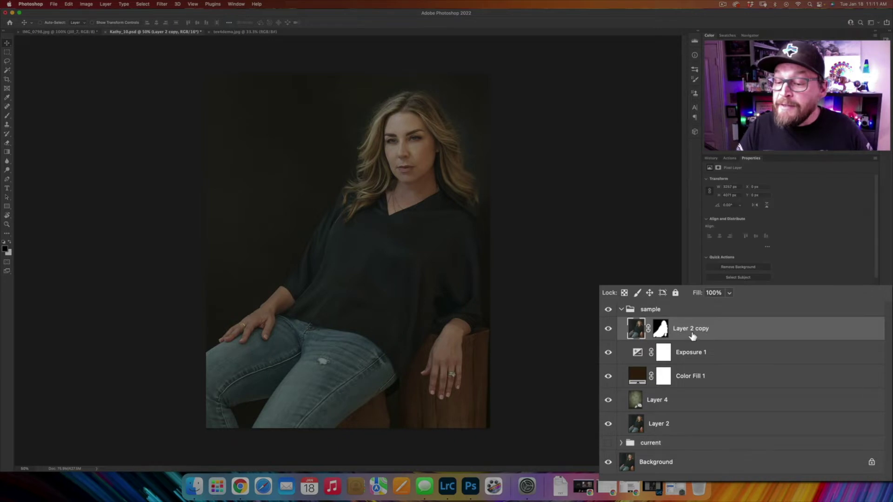
pyautogui.click(608, 331)
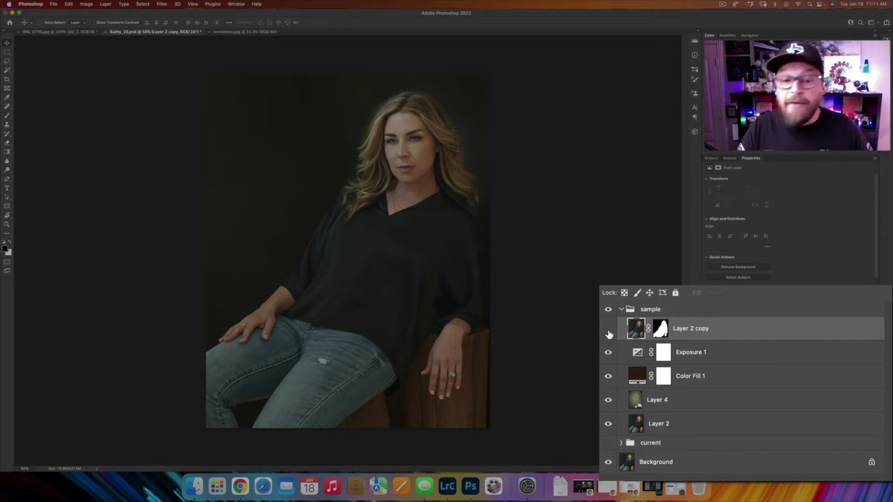
pyautogui.click(710, 354)
pyautogui.click(717, 380)
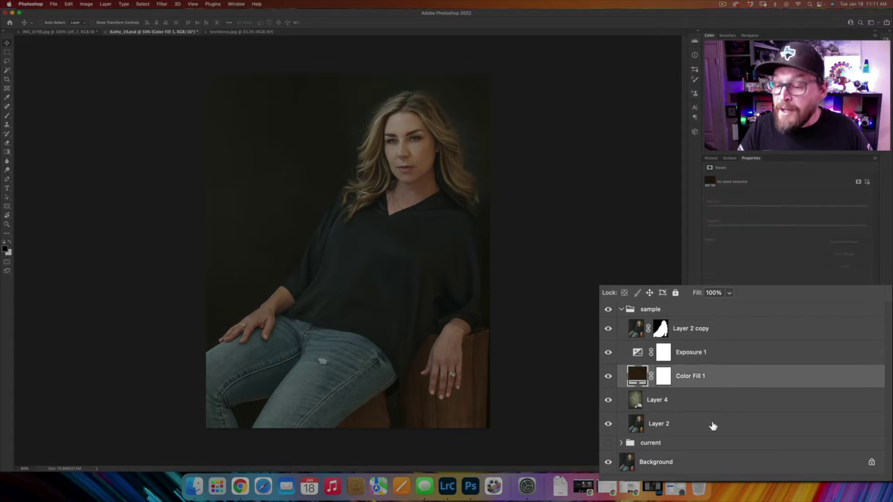
pyautogui.click(696, 402)
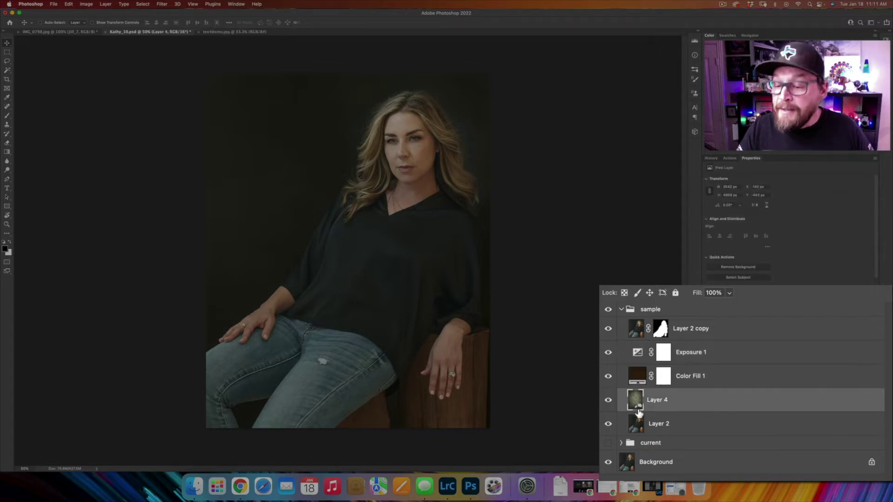
pyautogui.click(669, 428)
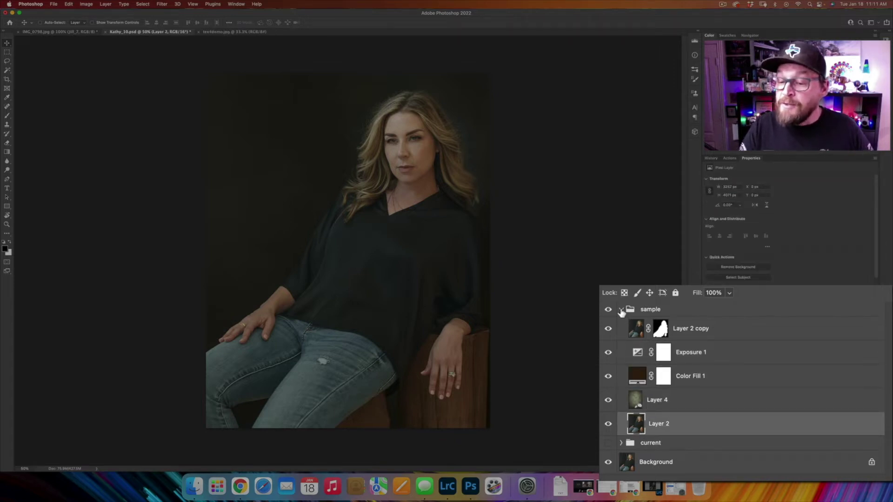
pyautogui.click(621, 310)
pyautogui.click(708, 340)
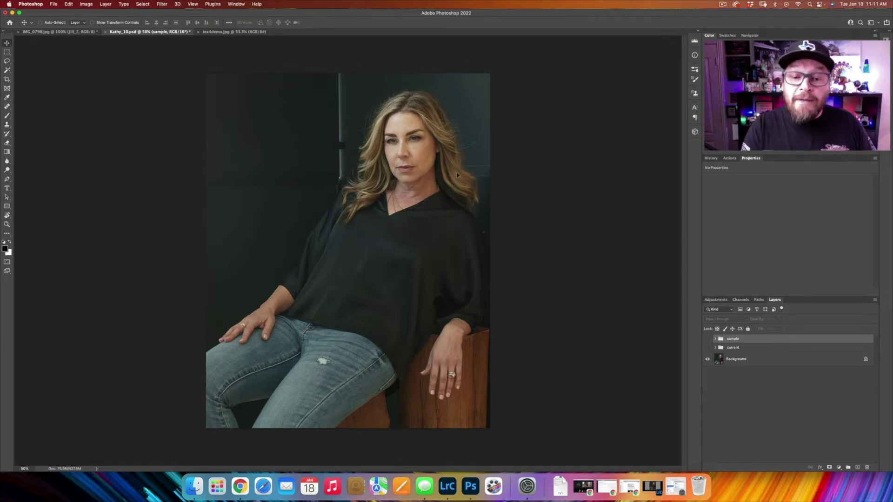
# Preview the current group and the layer inside it, then collapse and hide the group.
pyautogui.click(708, 348)
pyautogui.click(715, 348)
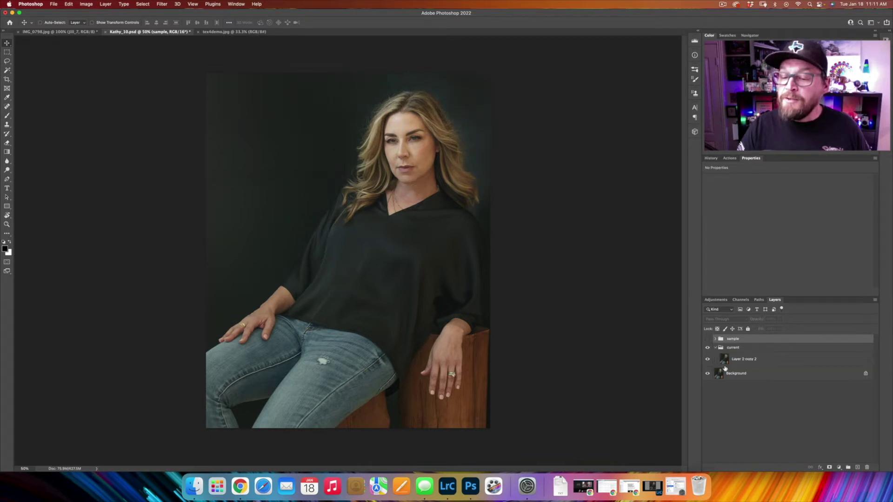
pyautogui.click(754, 360)
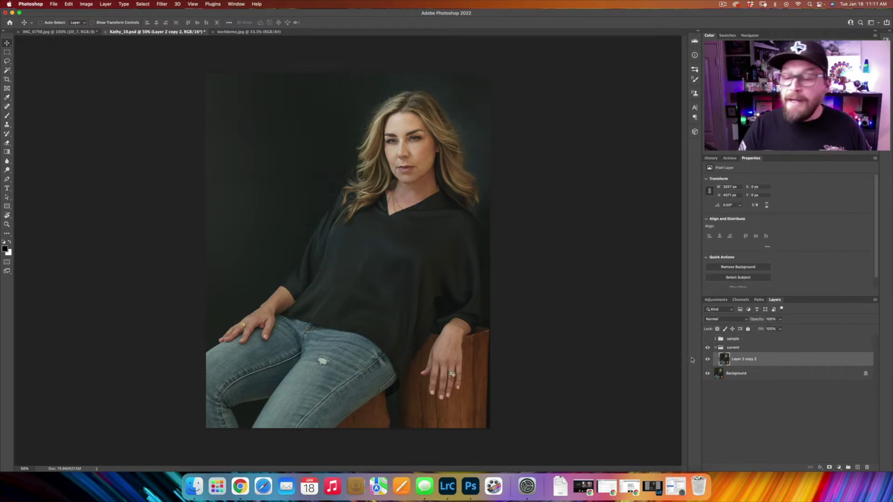
pyautogui.click(715, 348)
pyautogui.click(707, 348)
# Duplicate the Background layer and add a new empty layer above the copy.
pyautogui.click(749, 359)
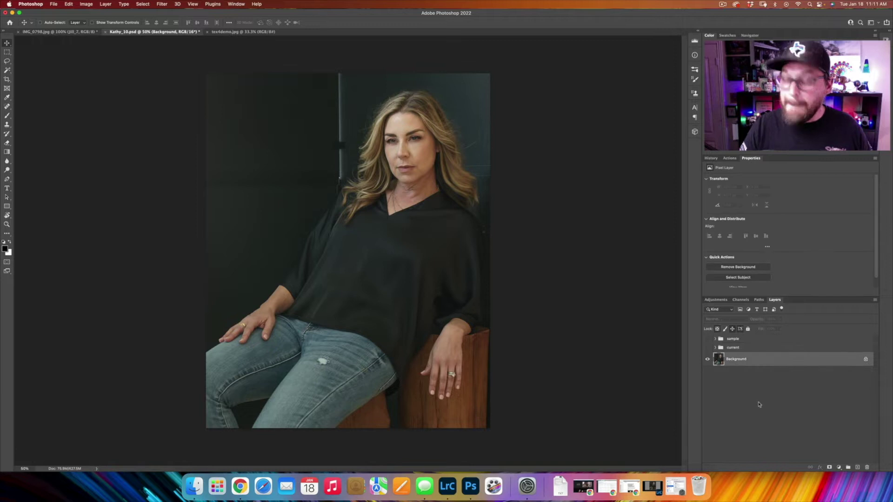
pyautogui.press('super+j')
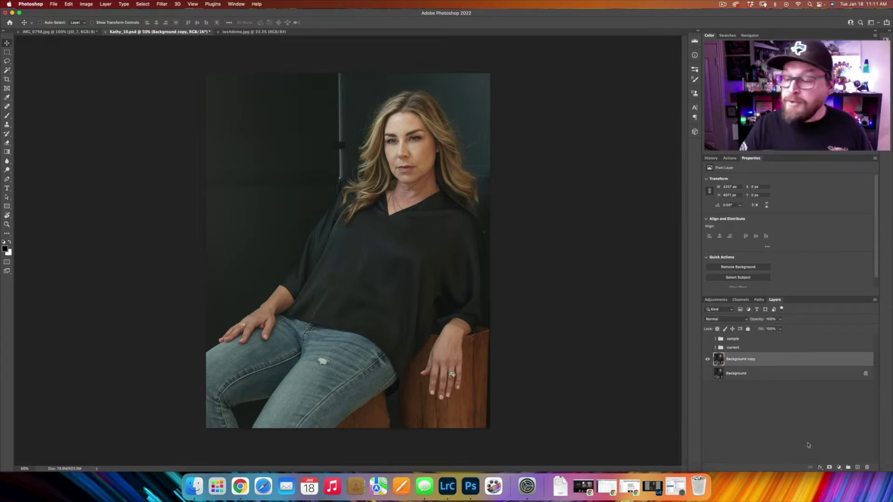
pyautogui.click(858, 467)
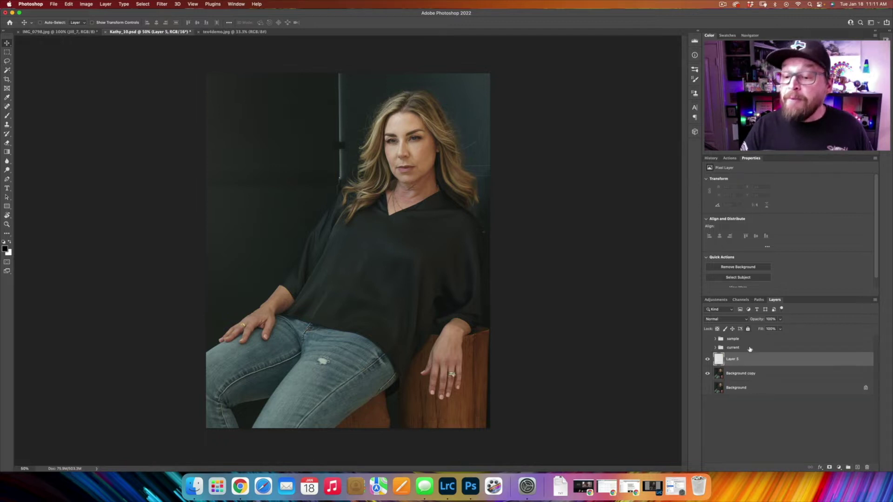
# Clone clean backdrop over the vertical seam beside the woman's head on the empty layer with the Clone Stamp tool.
pyautogui.press('s')
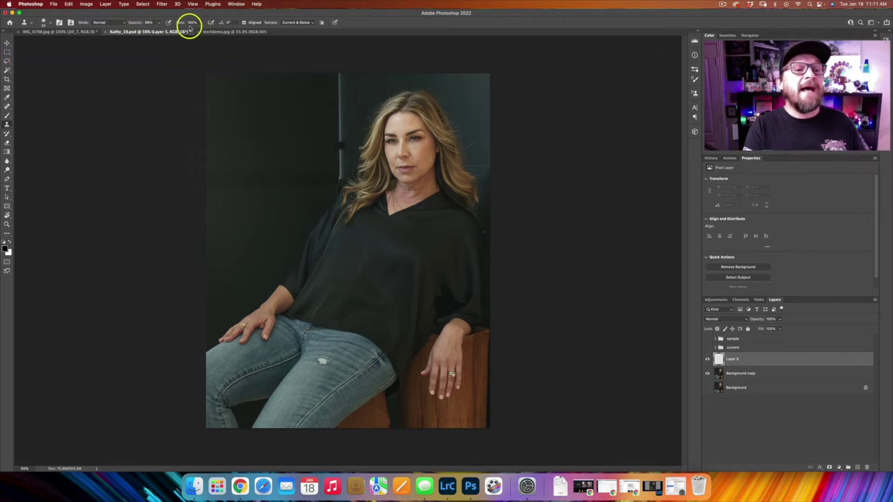
pyautogui.moveTo(251, 166)
pyautogui.mouseDown()
pyautogui.moveTo(272, 163)
pyautogui.moveTo(248, 184)
pyautogui.moveTo(248, 117)
pyautogui.moveTo(230, 179)
pyautogui.moveTo(209, 177)
pyautogui.moveTo(234, 163)
pyautogui.moveTo(208, 186)
pyautogui.moveTo(268, 175)
pyautogui.moveTo(275, 158)
pyautogui.moveTo(280, 182)
pyautogui.moveTo(318, 177)
pyautogui.moveTo(318, 163)
pyautogui.moveTo(300, 151)
pyautogui.moveTo(339, 145)
pyautogui.moveTo(338, 71)
pyautogui.moveTo(314, 143)
pyautogui.moveTo(339, 112)
pyautogui.mouseUp()
pyautogui.keyDown('alt'); pyautogui.click(315, 148); pyautogui.keyUp('alt')
pyautogui.keyDown('alt'); pyautogui.click(314, 128); pyautogui.keyUp('alt')
pyautogui.keyDown('alt'); pyautogui.click(315, 148); pyautogui.keyUp('alt')
pyautogui.moveTo(323, 152)
pyautogui.mouseDown()
pyautogui.moveTo(341, 155)
pyautogui.moveTo(339, 179)
pyautogui.moveTo(336, 148)
pyautogui.mouseUp()
pyautogui.keyDown('alt'); pyautogui.click(313, 153); pyautogui.keyUp('alt')
pyautogui.keyDown('alt'); pyautogui.click(325, 175); pyautogui.keyUp('alt')
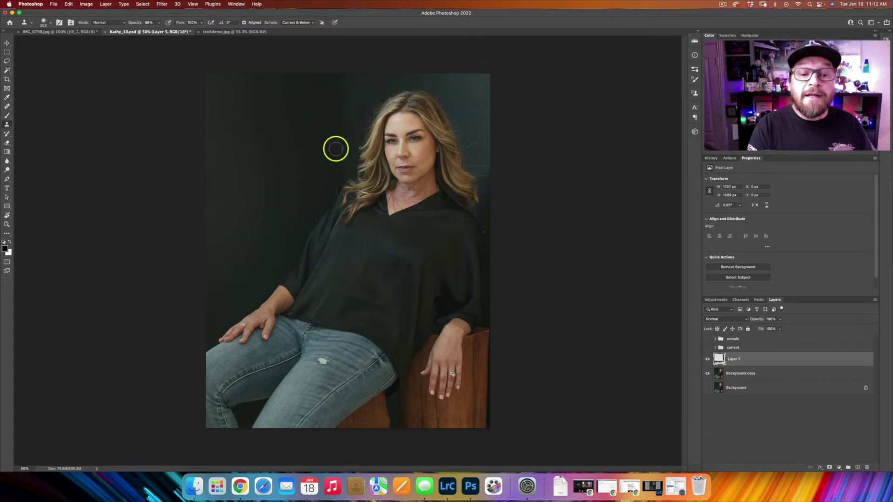
pyautogui.moveTo(327, 181)
pyautogui.mouseDown()
pyautogui.moveTo(335, 180)
pyautogui.moveTo(333, 190)
pyautogui.mouseUp()
pyautogui.keyDown('alt'); pyautogui.click(324, 175); pyautogui.keyUp('alt')
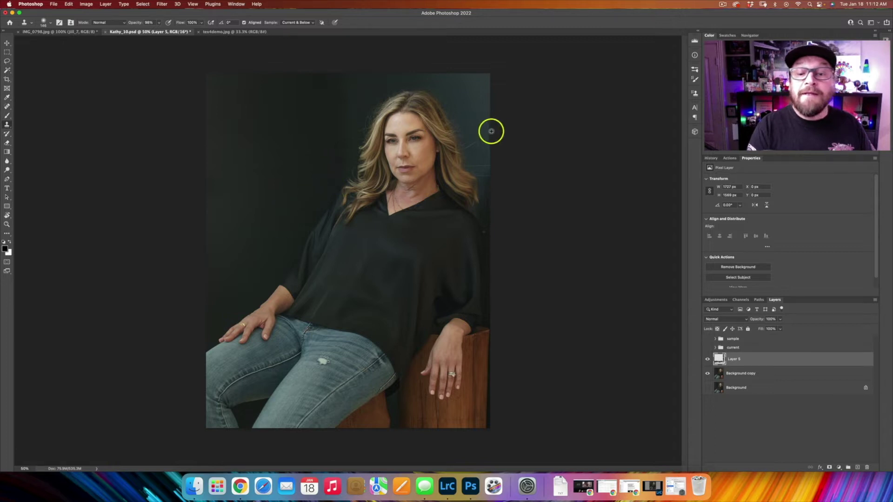
# Clone out the horizontal line in the backdrop between the woman's hair and the right edge of the photo.
pyautogui.keyDown('alt'); pyautogui.click(477, 155); pyautogui.keyUp('alt')
pyautogui.moveTo(472, 166); pyautogui.dragTo(487, 166)
pyautogui.keyDown('alt'); pyautogui.click(479, 146); pyautogui.keyUp('alt')
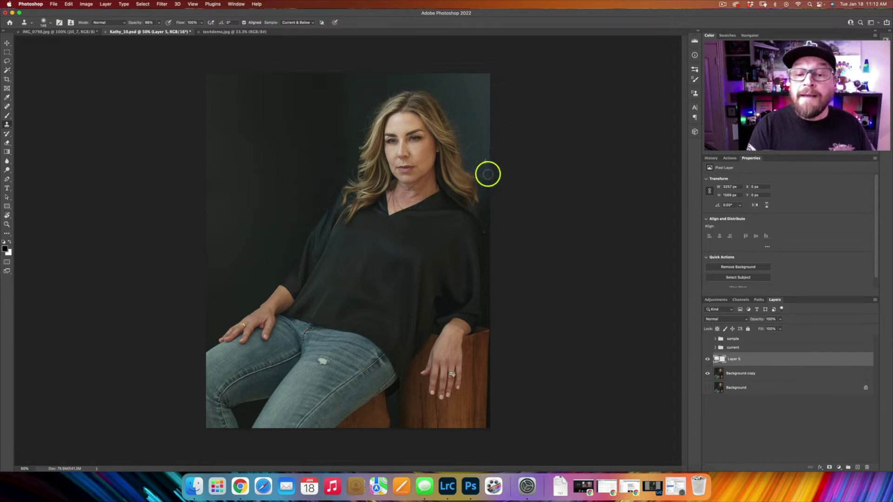
# Clone the darker backdrop over the lighter upper-right area and even out the dark patch near the photo's left edge.
pyautogui.keyDown('alt'); pyautogui.click(286, 131); pyautogui.keyUp('alt')
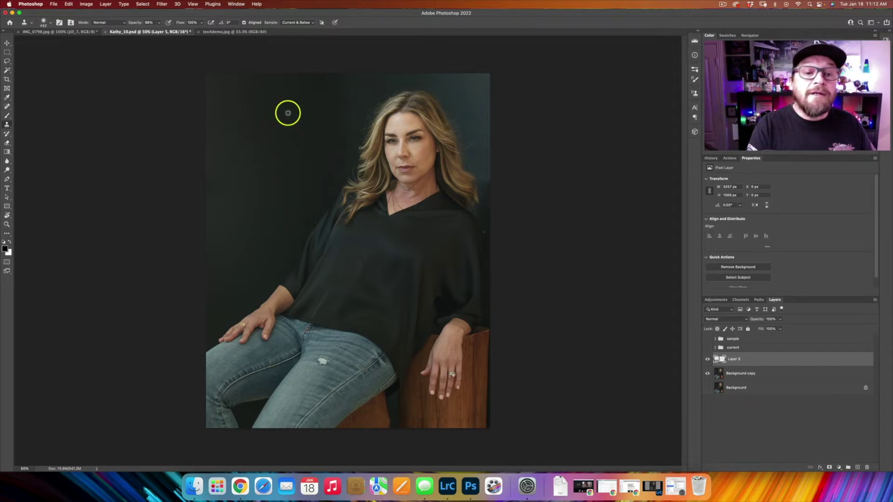
pyautogui.moveTo(464, 75)
pyautogui.mouseDown()
pyautogui.moveTo(486, 80)
pyautogui.moveTo(490, 118)
pyautogui.moveTo(469, 91)
pyautogui.moveTo(432, 75)
pyautogui.mouseUp()
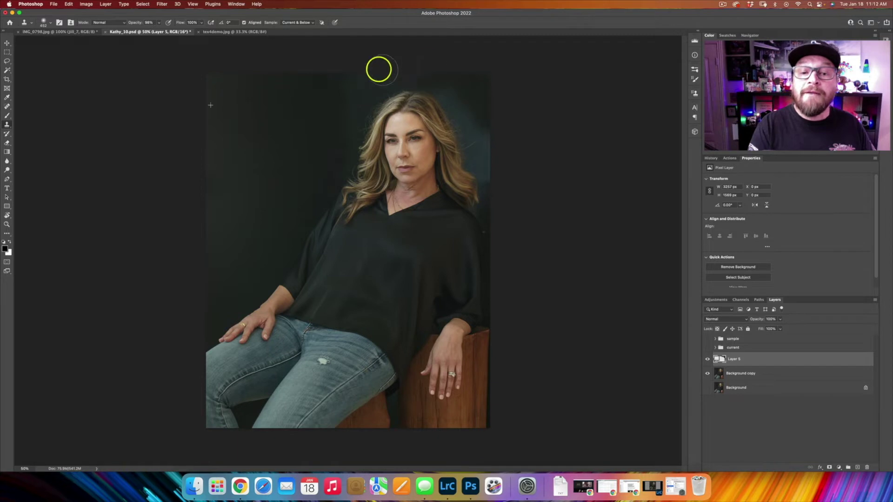
pyautogui.keyDown('alt'); pyautogui.click(296, 125); pyautogui.keyUp('alt')
pyautogui.moveTo(469, 89)
pyautogui.mouseDown()
pyautogui.moveTo(455, 96)
pyautogui.moveTo(482, 123)
pyautogui.moveTo(469, 125)
pyautogui.moveTo(486, 170)
pyautogui.mouseUp()
pyautogui.keyDown('alt'); pyautogui.click(309, 134); pyautogui.keyUp('alt')
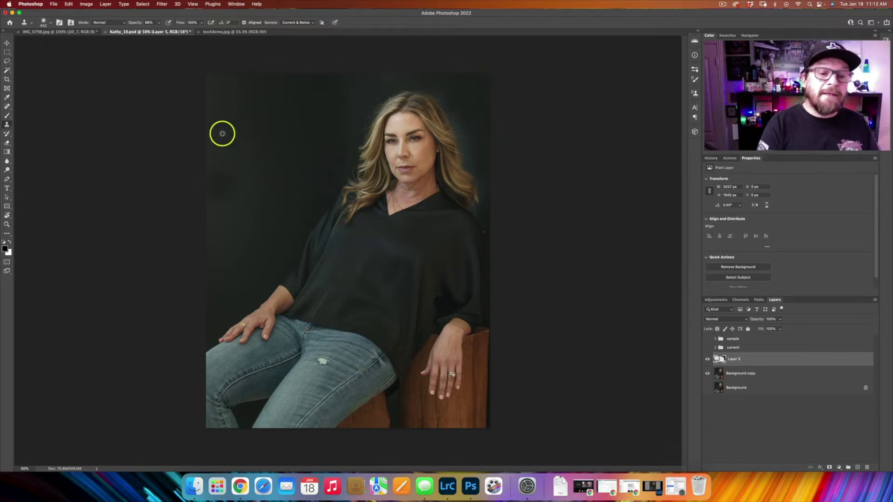
pyautogui.moveTo(223, 189)
pyautogui.mouseDown()
pyautogui.moveTo(265, 123)
pyautogui.moveTo(260, 145)
pyautogui.mouseUp()
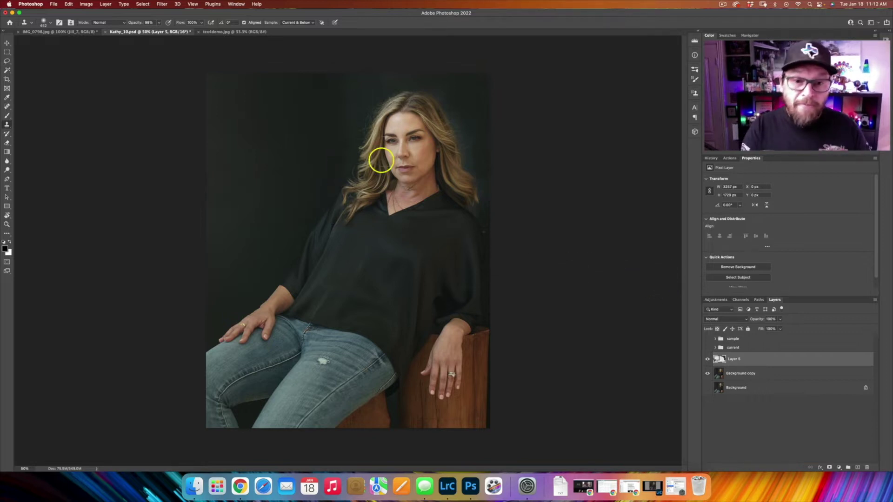
# Hide Layer 5 and Background copy, and show the expanded current group instead.
pyautogui.press('v')
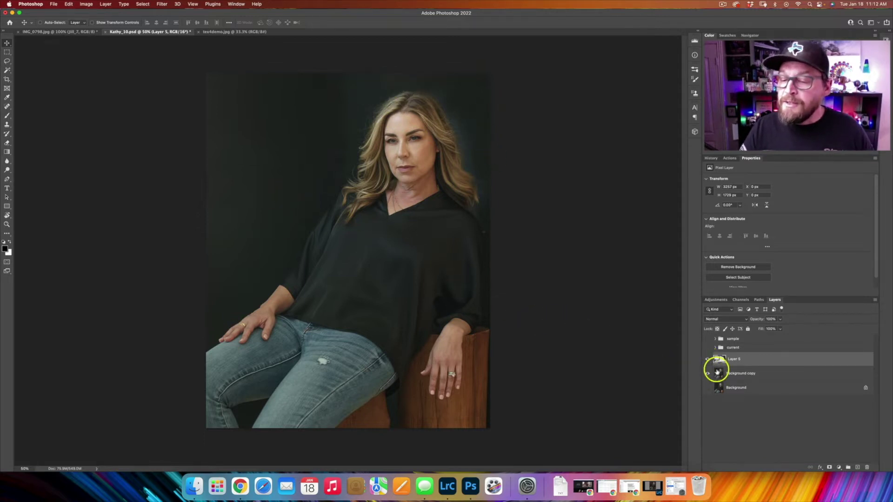
pyautogui.moveTo(707, 360); pyautogui.dragTo(708, 373)
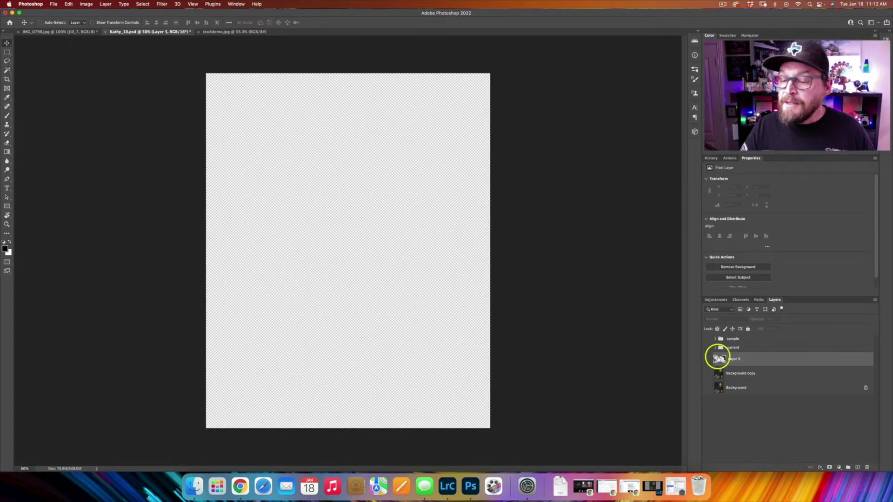
pyautogui.click(708, 348)
pyautogui.click(715, 348)
# Duplicate Layer 2 copy 2 inside the current group and hide the original.
pyautogui.click(732, 361)
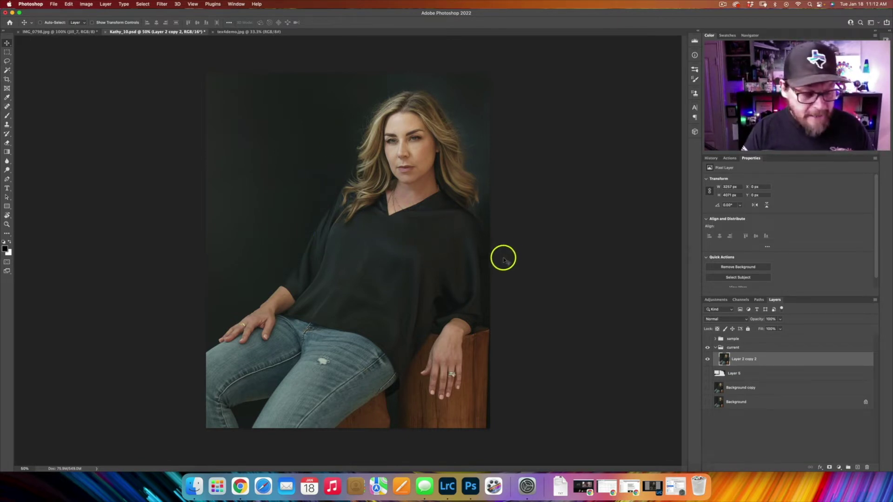
pyautogui.press('super+j')
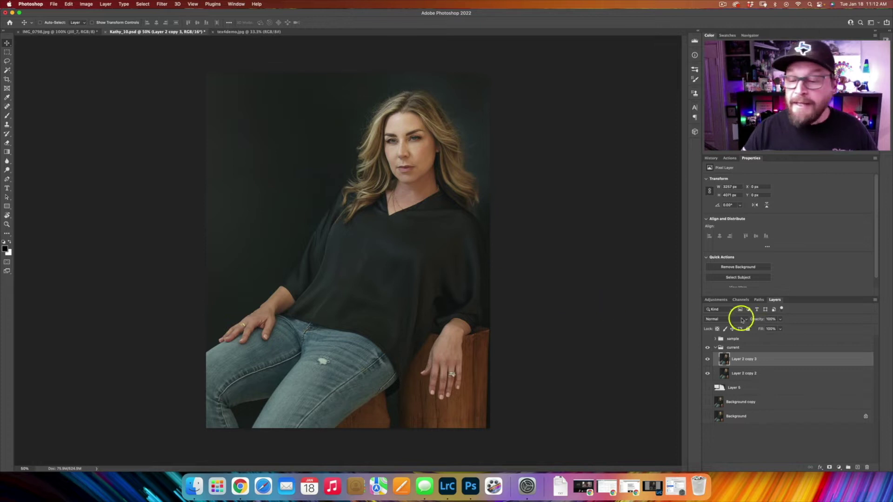
pyautogui.click(707, 374)
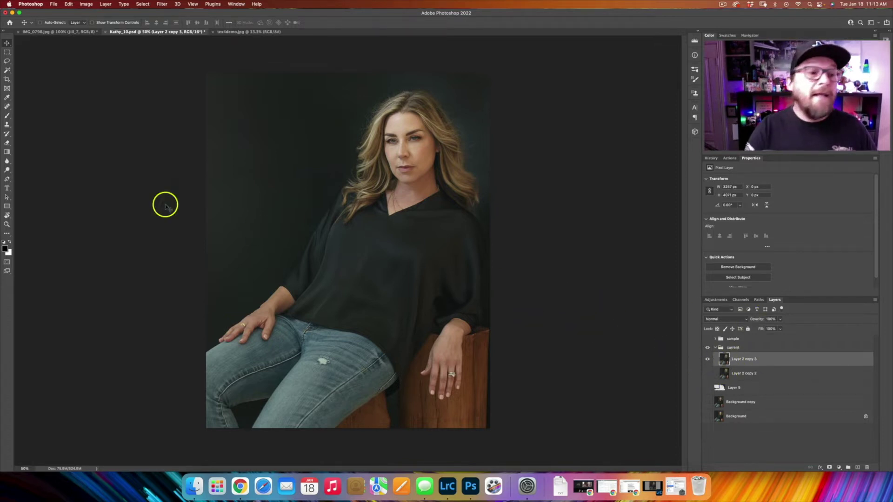
# Select the woman, mask the duplicated layer to that selection, and show Layer 2 copy 2 beneath it.
pyautogui.click(7, 70)
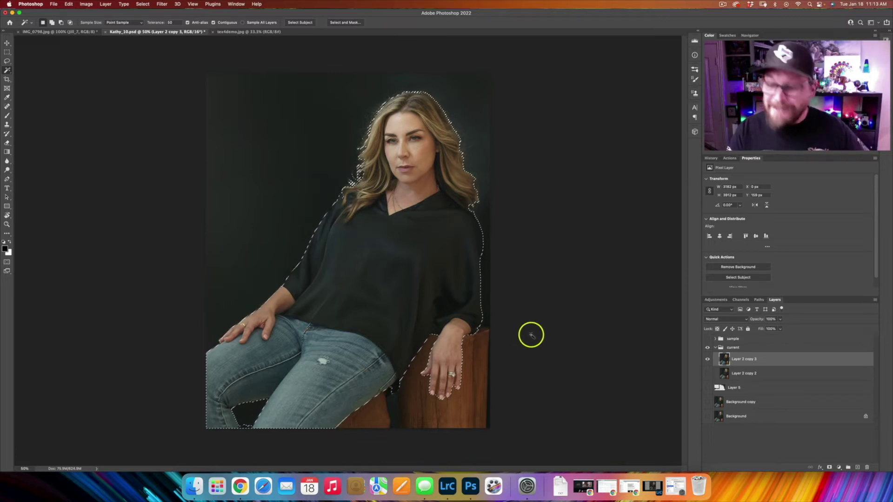
pyautogui.click(829, 466)
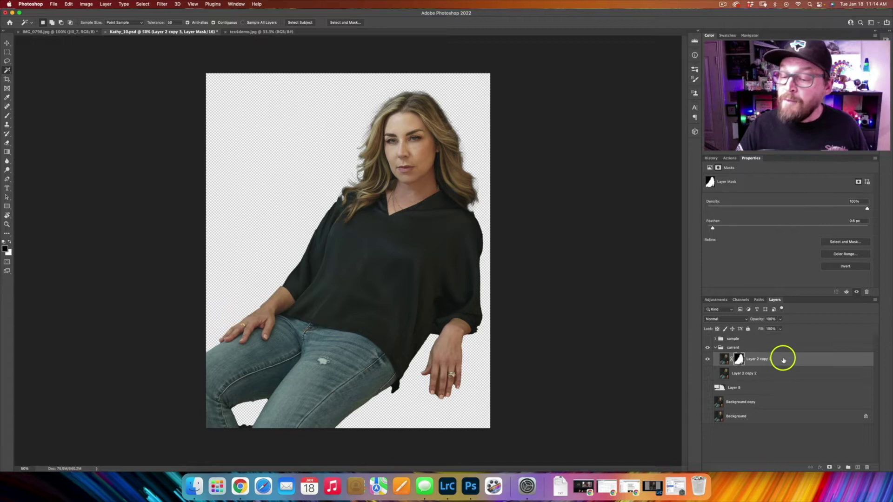
pyautogui.click(724, 359)
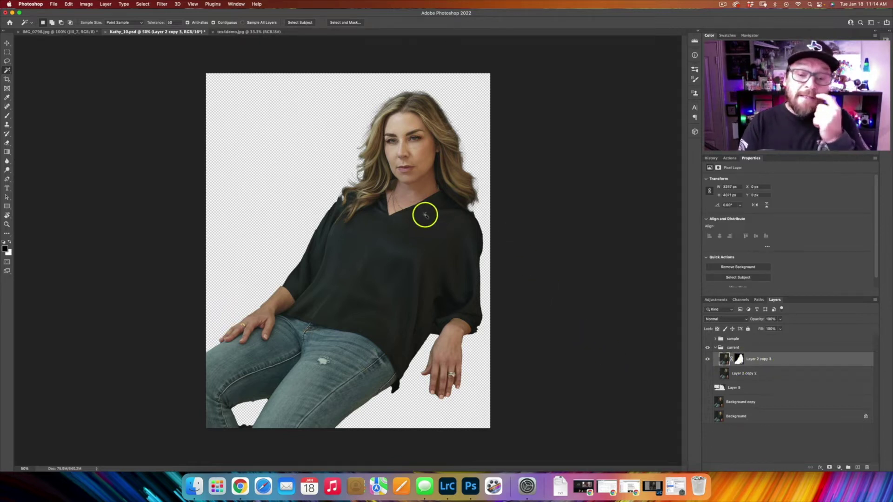
pyautogui.click(708, 373)
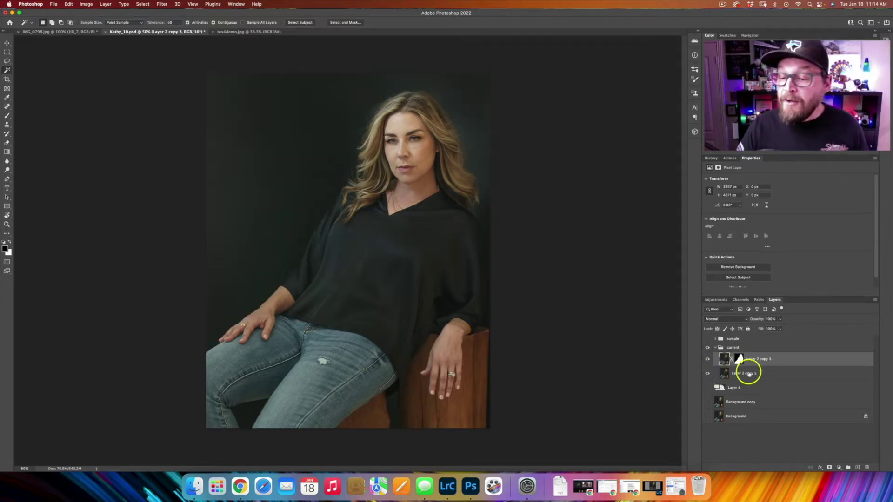
# Rename Layer 2 copy 2 as background and the masked layer above it with the subject's first name.
pyautogui.click(749, 378)
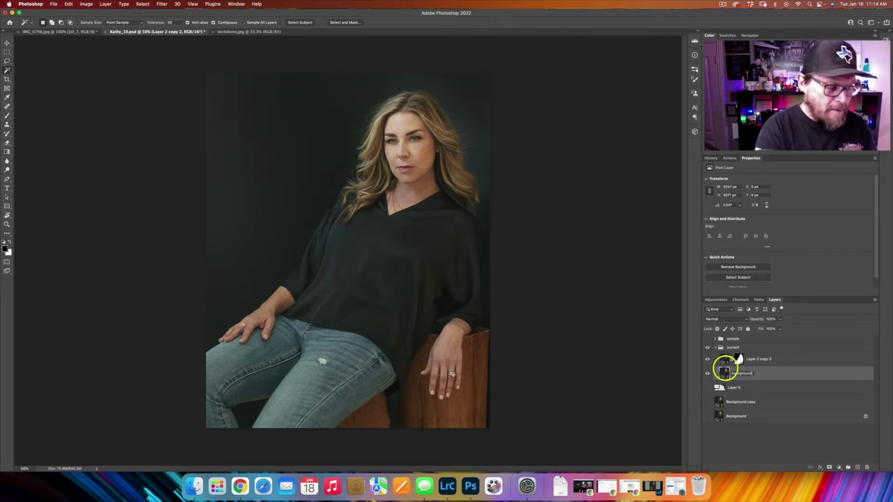
pyautogui.press('Return')
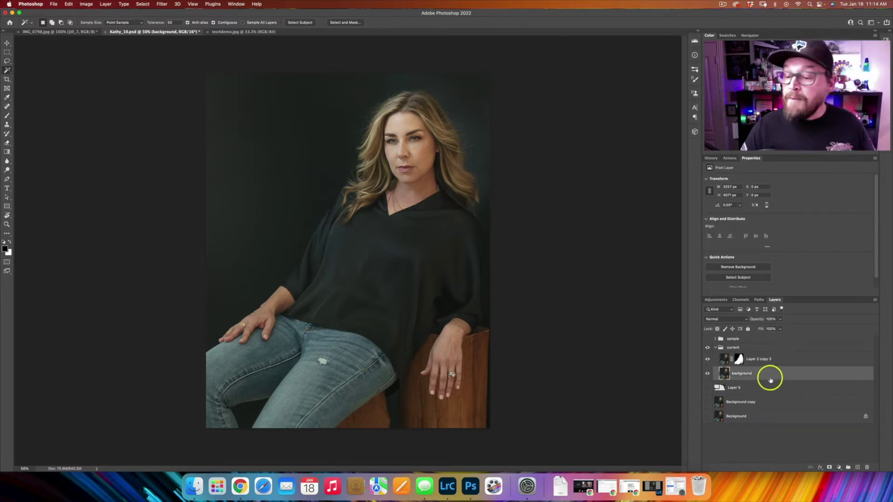
pyautogui.doubleClick(752, 359)
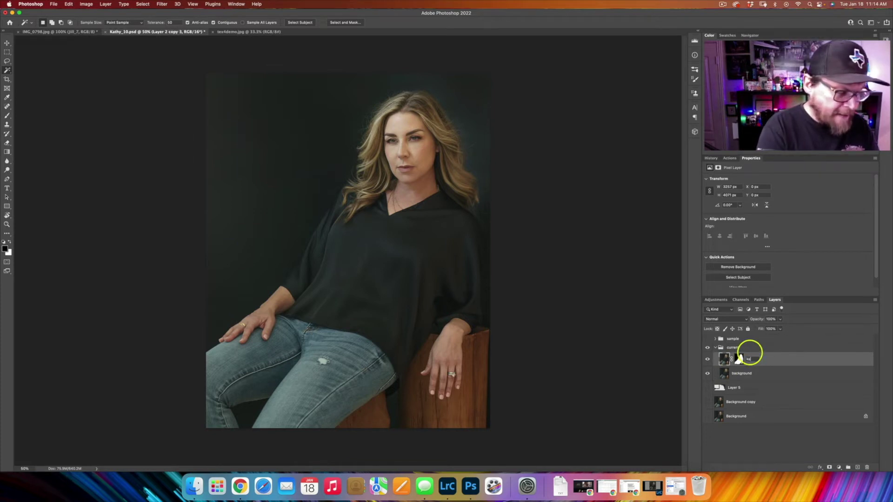
pyautogui.press('Return')
# Bring the green texture from tex4demo.jpg into the portrait, covering the canvas between the background layer and the masked subject.
pyautogui.click(768, 375)
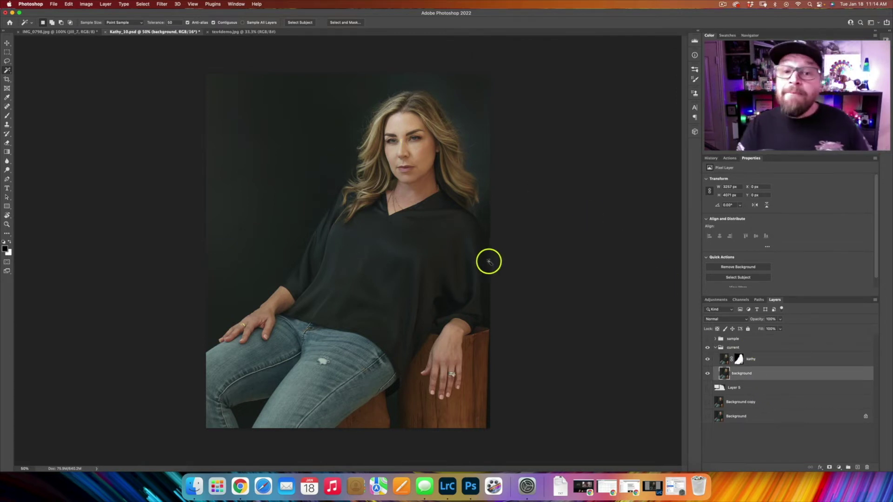
pyautogui.click(243, 32)
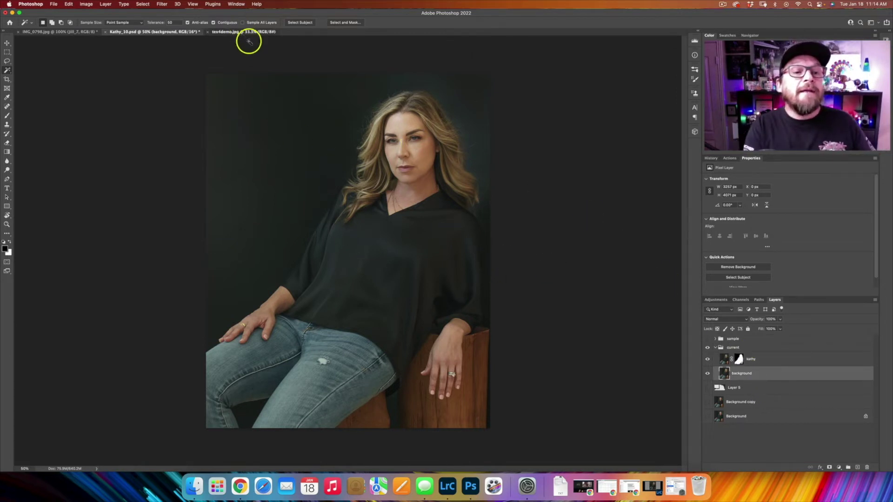
pyautogui.press('v')
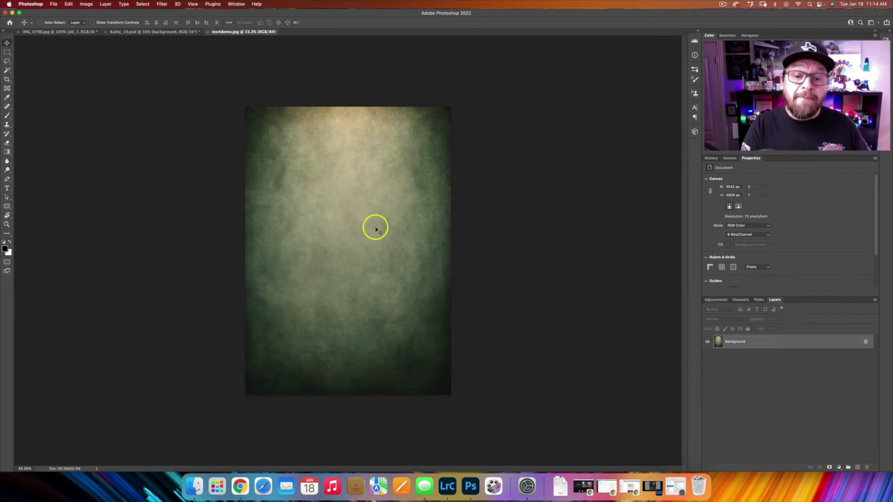
pyautogui.moveTo(358, 226); pyautogui.dragTo(313, 173)
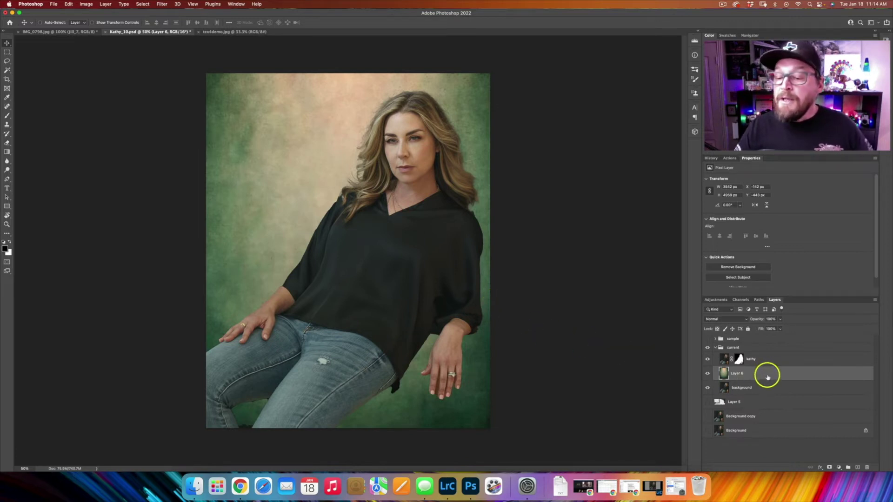
# Set the texture layer's blend mode to Overlay and reduce its opacity to 41%.
pyautogui.click(737, 319)
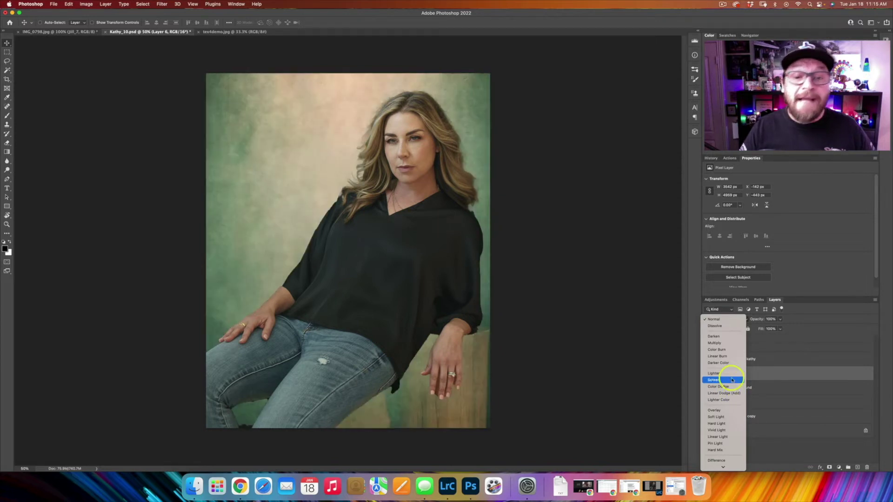
pyautogui.click(735, 408)
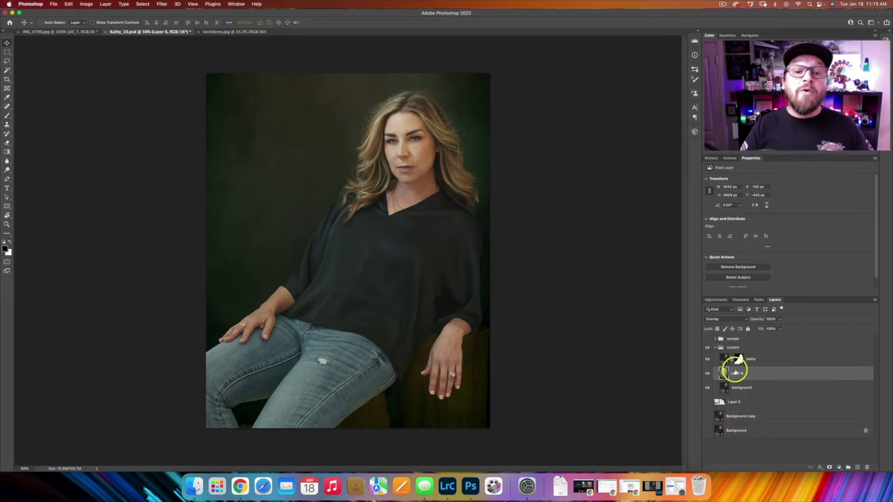
pyautogui.click(780, 319)
pyautogui.moveTo(770, 329); pyautogui.dragTo(768, 331)
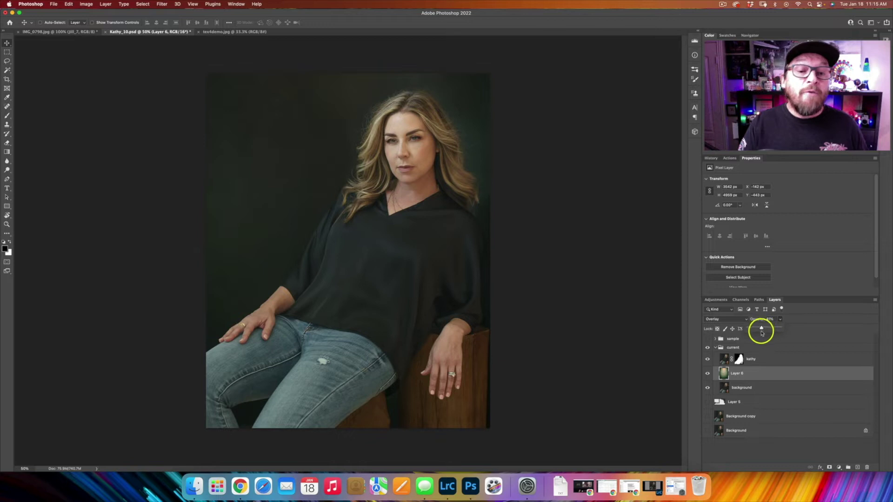
pyautogui.click(775, 375)
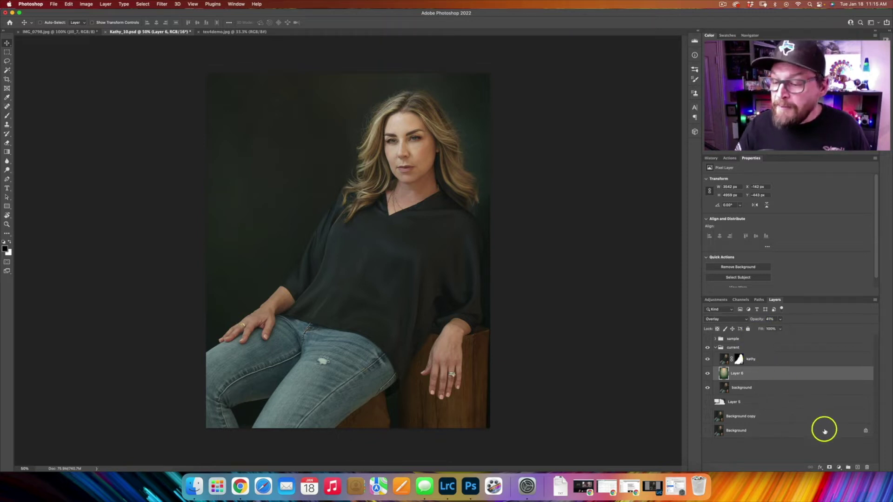
pyautogui.click(840, 468)
pyautogui.click(850, 309)
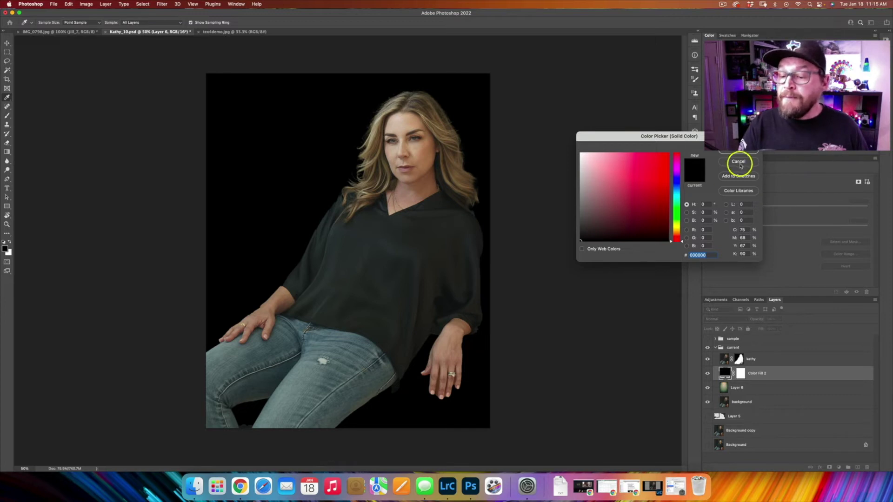
pyautogui.click(739, 162)
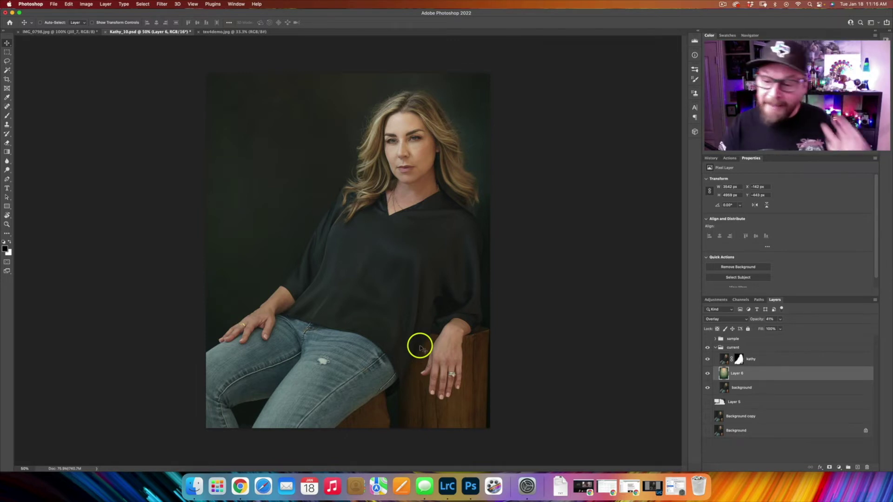
# Add a Solid Color fill layer above the texture in brown #624d27.
pyautogui.click(839, 468)
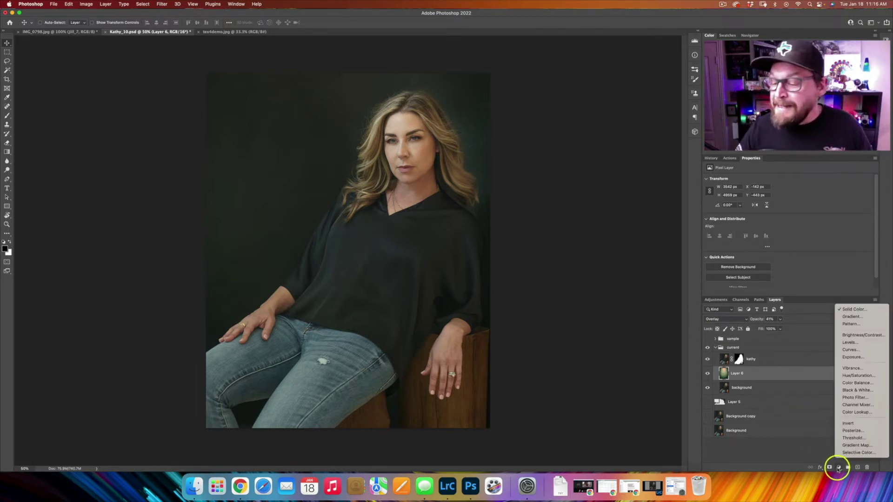
pyautogui.click(849, 309)
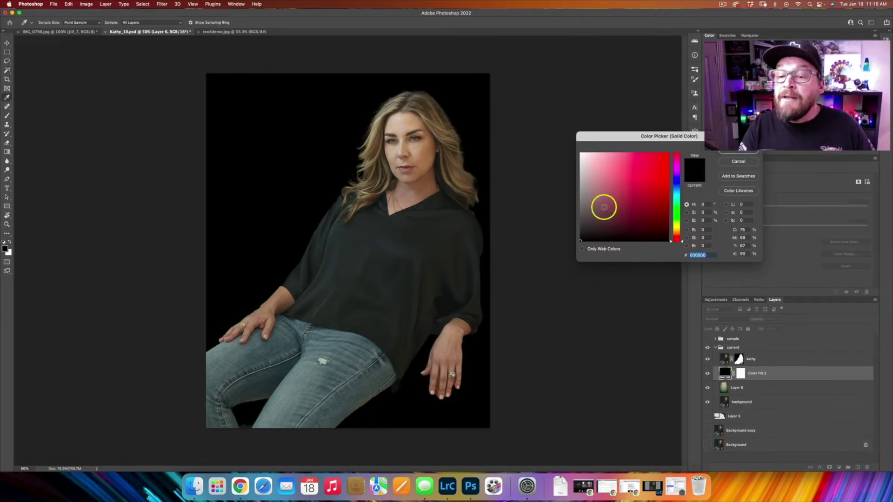
pyautogui.click(677, 233)
pyautogui.click(632, 206)
pyautogui.click(677, 229)
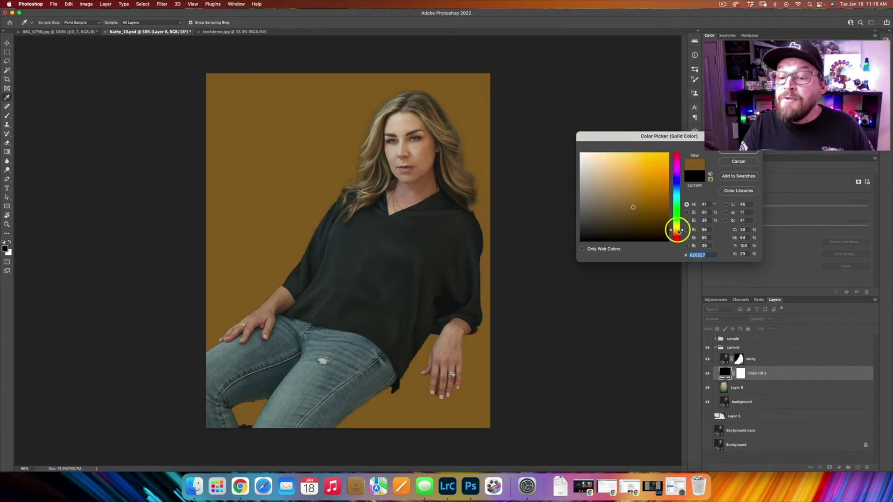
pyautogui.click(678, 232)
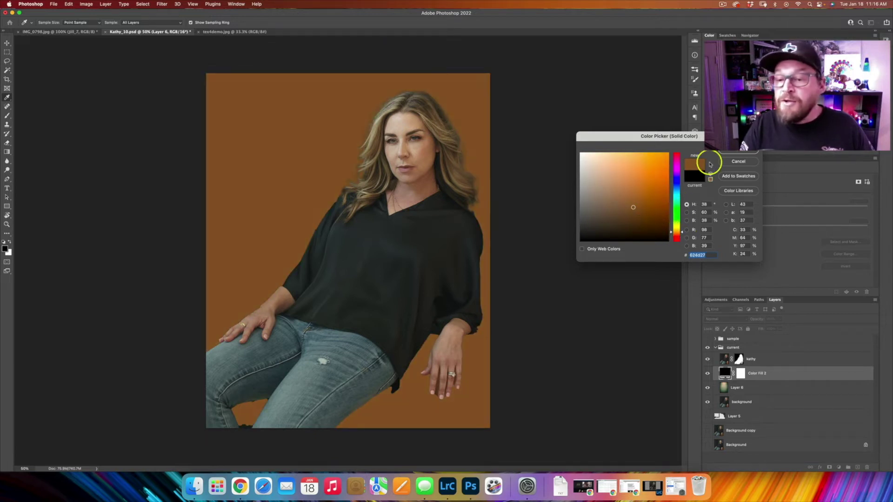
pyautogui.click(731, 151)
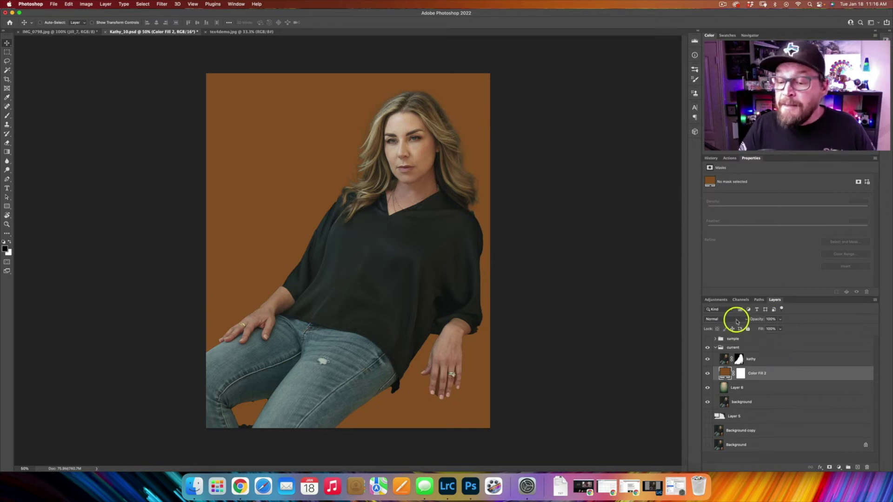
# Set the brown fill layer's blend mode to Color and lower its opacity to 8%.
pyautogui.click(738, 320)
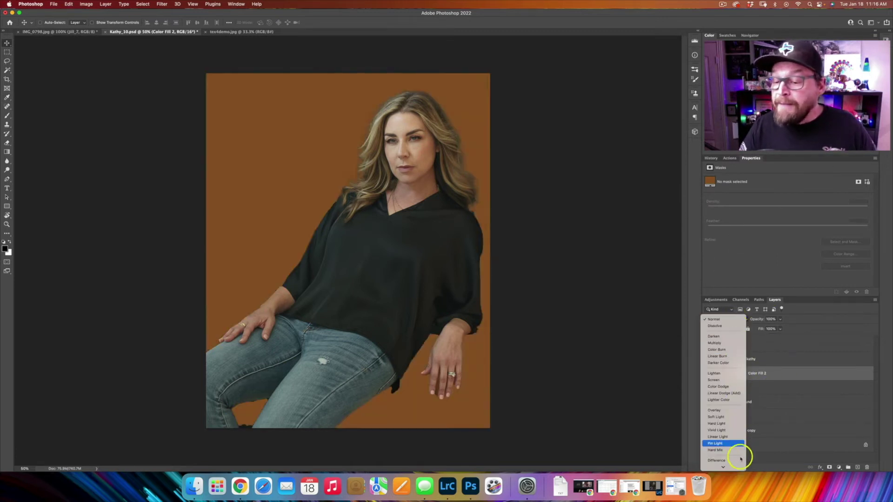
pyautogui.click(730, 461)
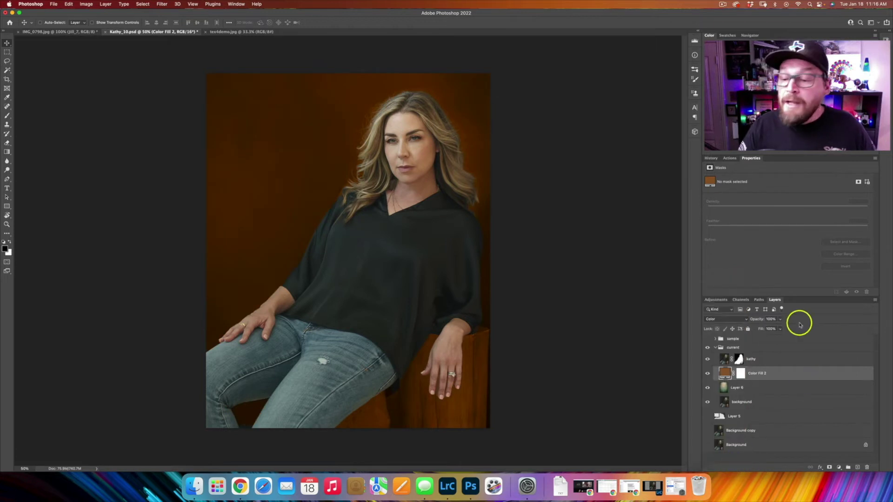
pyautogui.moveTo(764, 329)
pyautogui.mouseDown()
pyautogui.moveTo(750, 327)
pyautogui.moveTo(759, 330)
pyautogui.mouseUp()
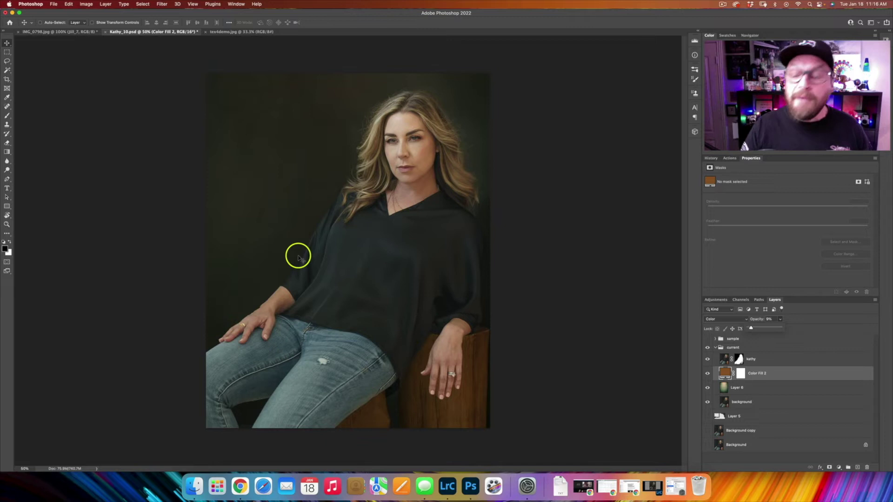
# Change the fill to dark brown #322816 sampled from the wooden box, and set the fill layer's opacity to 17%.
pyautogui.doubleClick(726, 373)
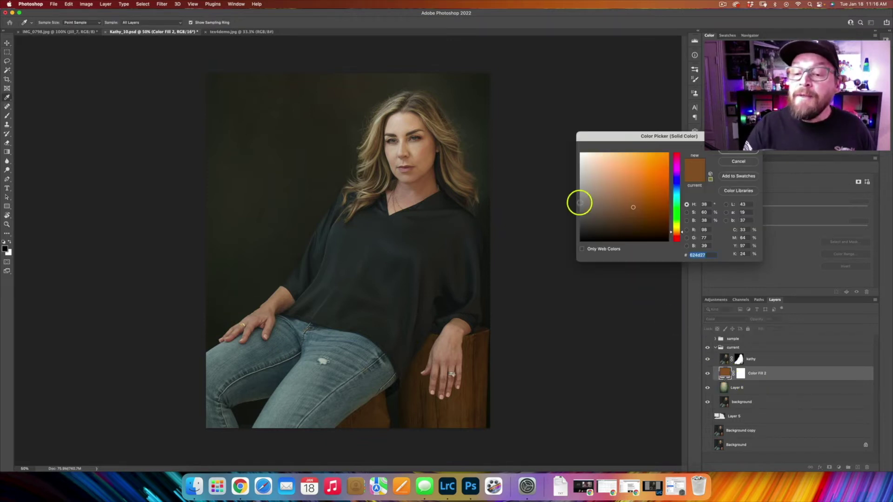
pyautogui.click(438, 130)
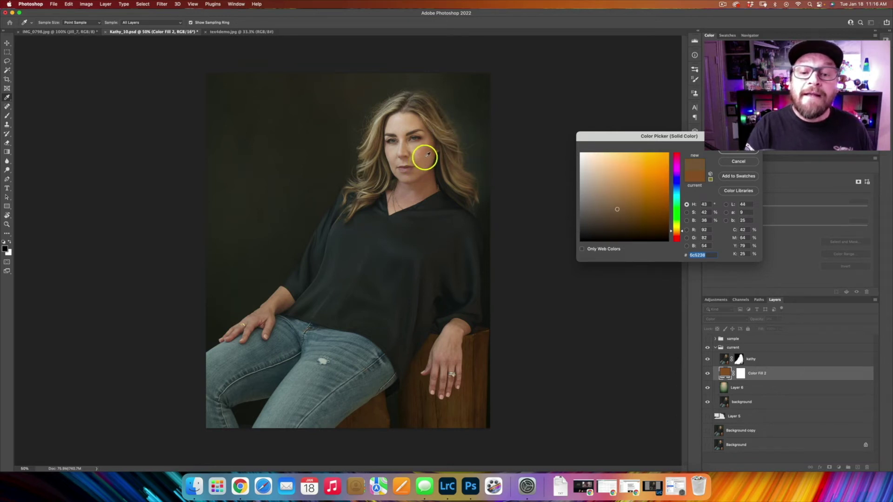
pyautogui.click(424, 188)
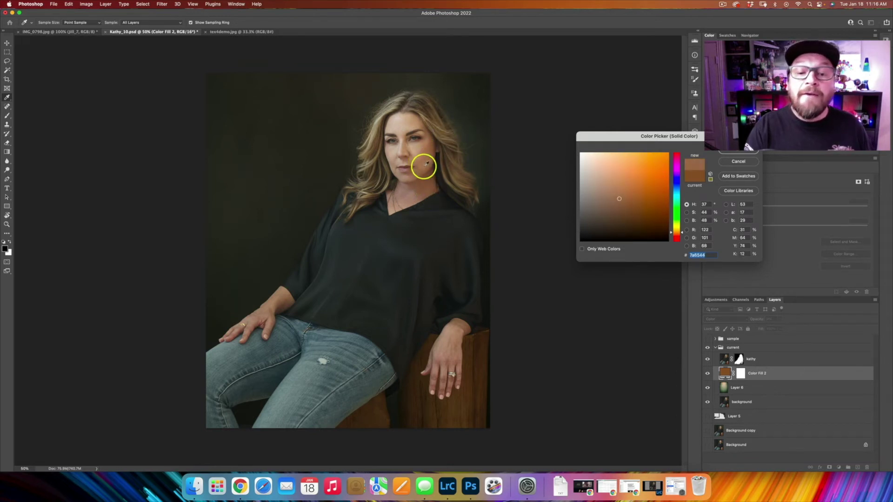
pyautogui.click(425, 187)
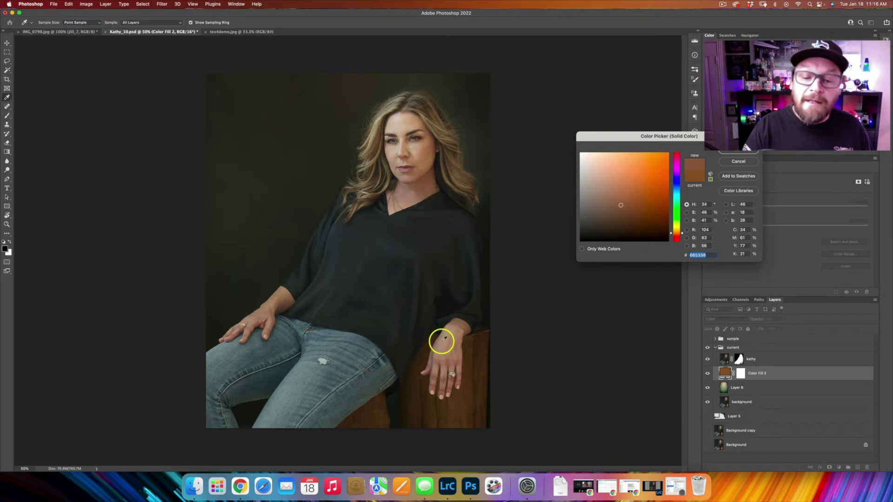
pyautogui.click(461, 415)
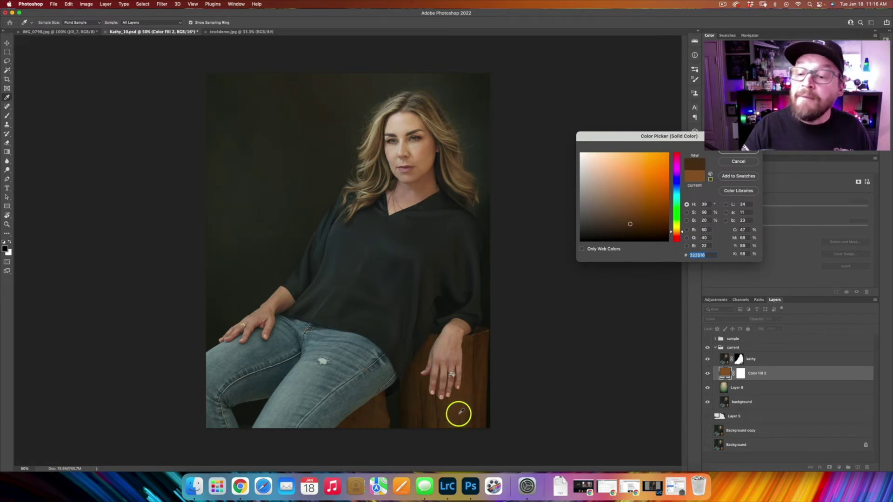
pyautogui.click(739, 152)
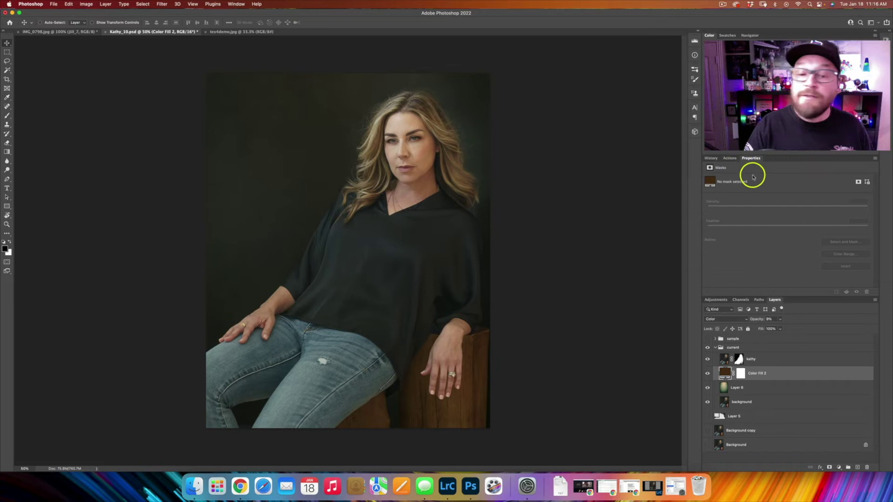
pyautogui.click(780, 319)
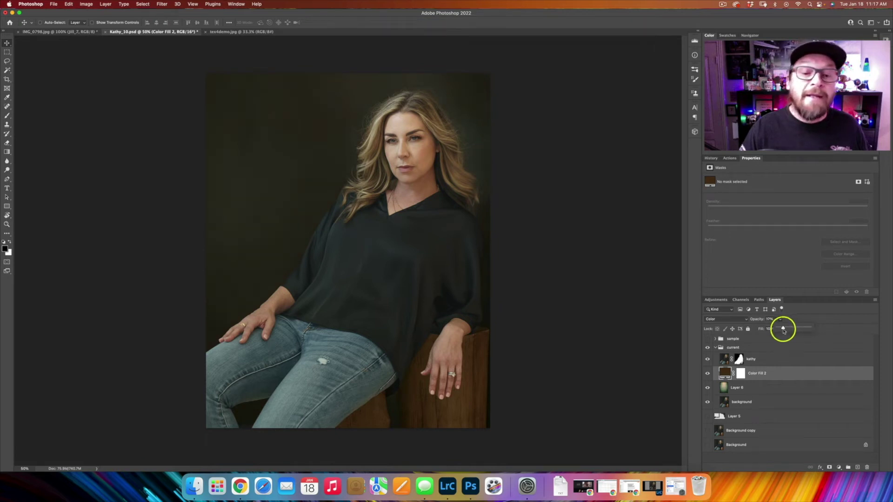
pyautogui.click(782, 374)
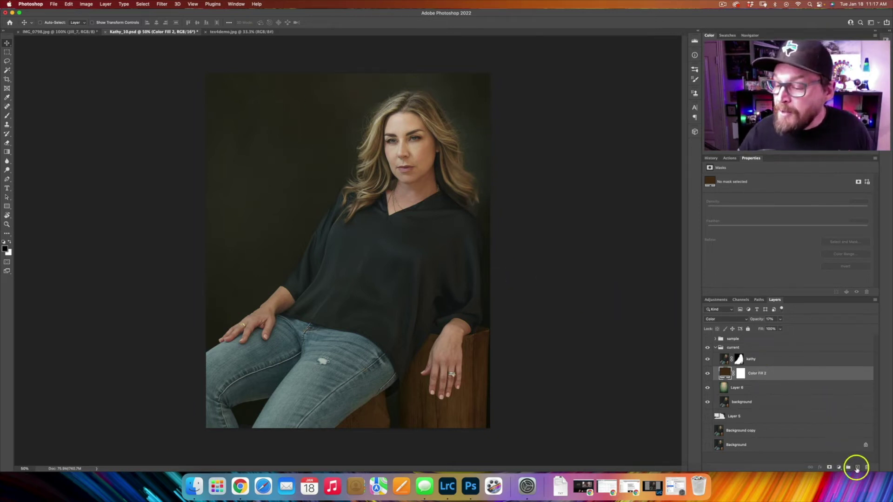
# Add an Exposure adjustment of -0.64 above the color fill and paint black on its mask around the woman with a large soft brush.
pyautogui.click(839, 468)
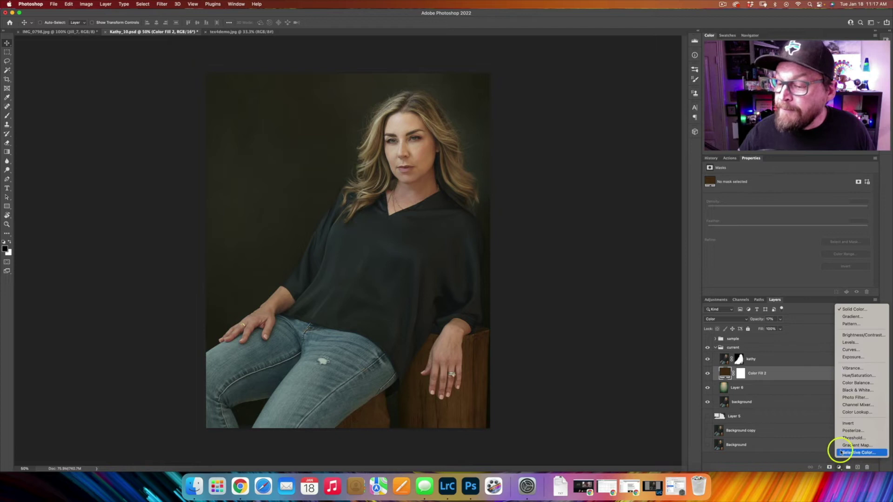
pyautogui.click(853, 357)
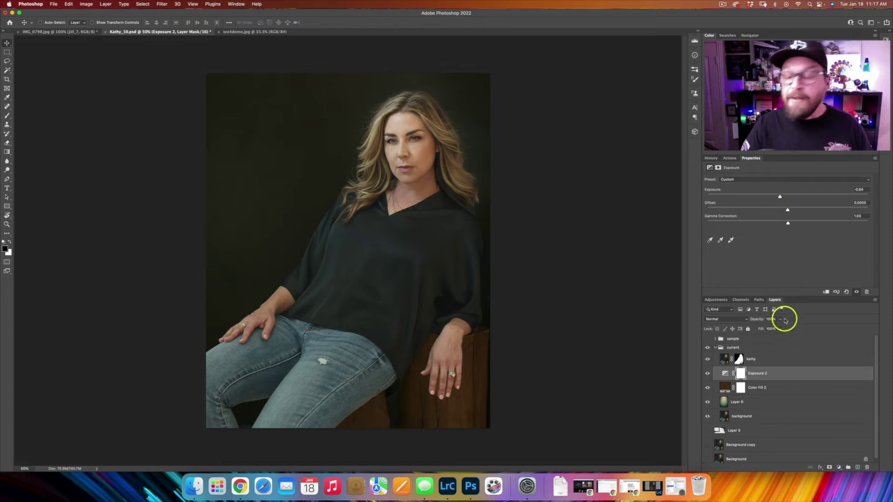
pyautogui.click(746, 377)
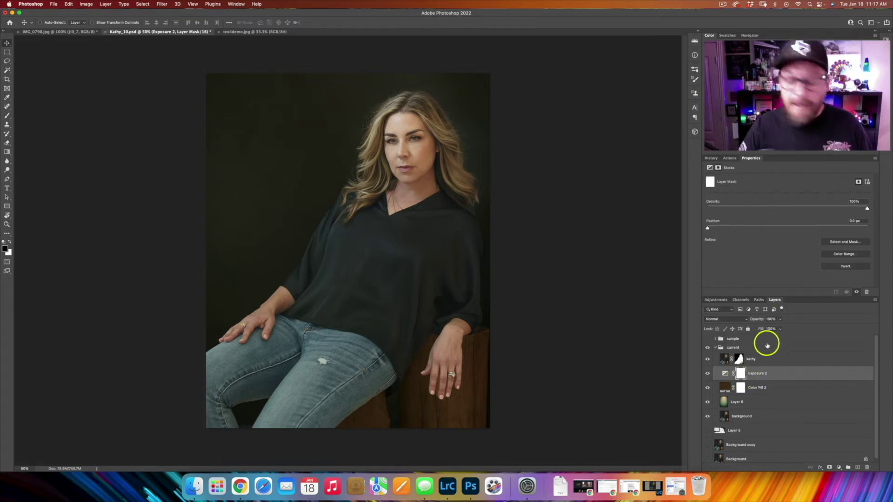
pyautogui.press('b')
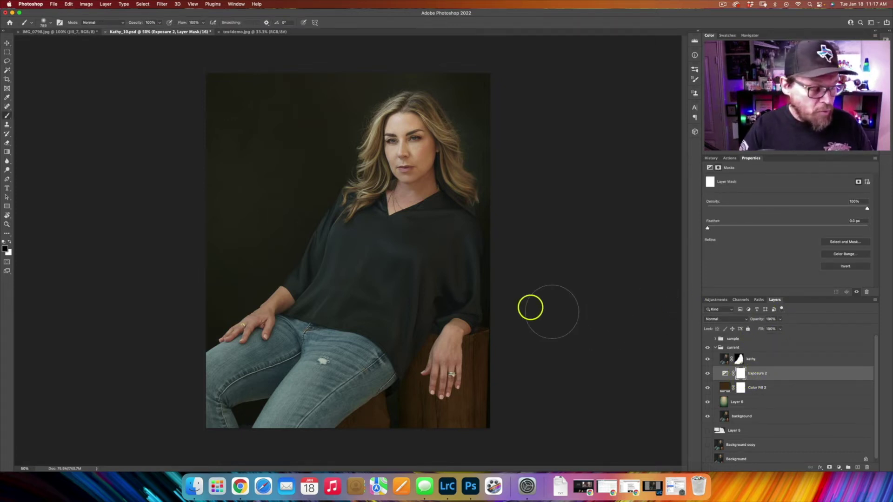
pyautogui.moveTo(377, 229)
pyautogui.keyDown('ctrl'); pyautogui.keyDown('alt'); pyautogui.mouseDown()
pyautogui.moveTo(415, 226)
pyautogui.moveTo(416, 216)
pyautogui.moveTo(386, 227)
pyautogui.mouseUp(); pyautogui.keyUp('alt'); pyautogui.keyUp('ctrl')
pyautogui.moveTo(376, 194)
pyautogui.keyDown('ctrl'); pyautogui.keyDown('alt'); pyautogui.mouseDown()
pyautogui.moveTo(387, 192)
pyautogui.moveTo(369, 148)
pyautogui.moveTo(327, 194)
pyautogui.moveTo(349, 151)
pyautogui.moveTo(303, 247)
pyautogui.moveTo(421, 174)
pyautogui.moveTo(417, 160)
pyautogui.moveTo(333, 179)
pyautogui.moveTo(291, 271)
pyautogui.moveTo(359, 214)
pyautogui.moveTo(381, 177)
pyautogui.moveTo(401, 330)
pyautogui.mouseUp(); pyautogui.keyUp('alt'); pyautogui.keyUp('ctrl')
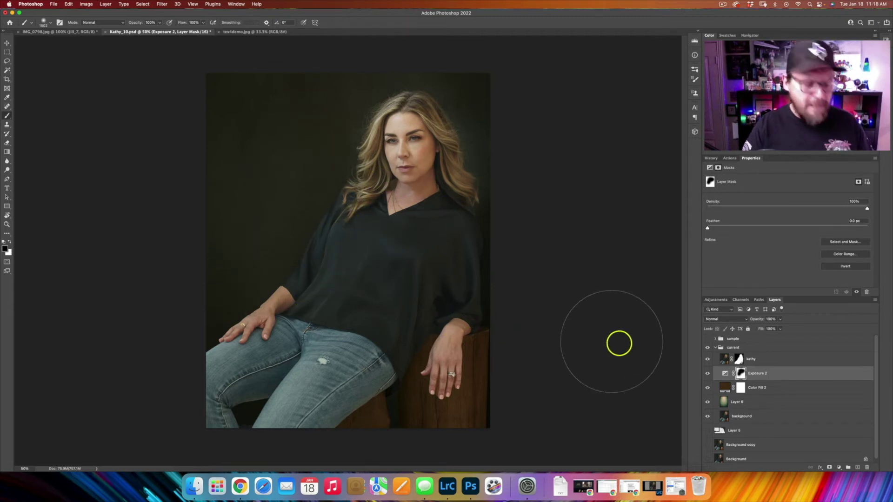
pyautogui.press('v')
pyautogui.click(786, 373)
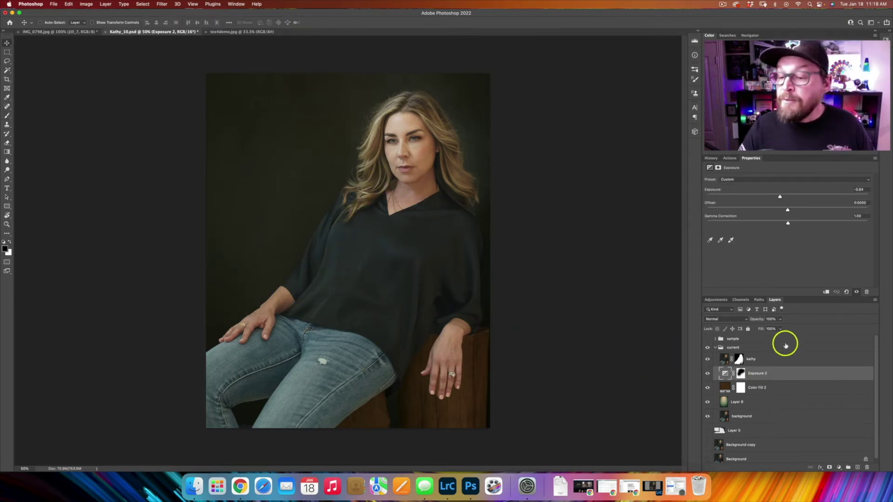
# Toggle the Exposure adjustment's visibility to compare the backdrop with and without the darkening.
pyautogui.click(708, 373)
pyautogui.click(708, 375)
pyautogui.click(708, 375)
pyautogui.click(709, 375)
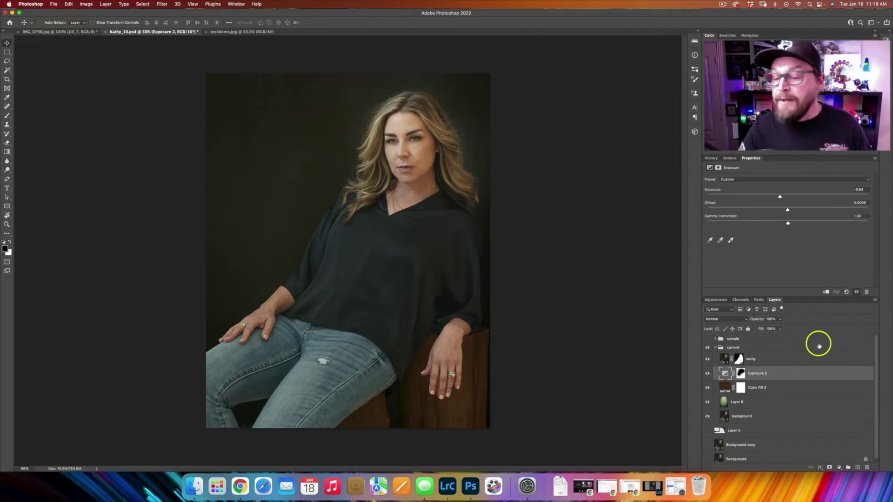
# Collapse and hide the current group, and show the original Background layer to compare it with the edit.
pyautogui.click(715, 347)
pyautogui.click(708, 388)
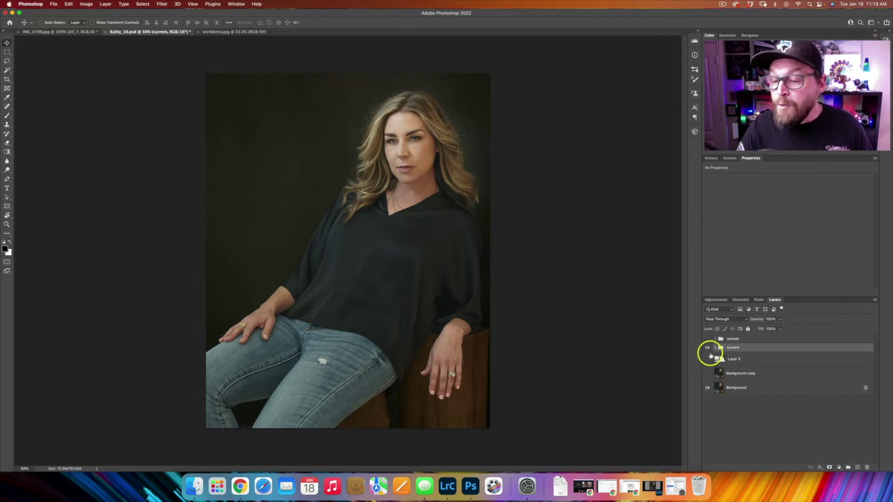
pyautogui.click(708, 349)
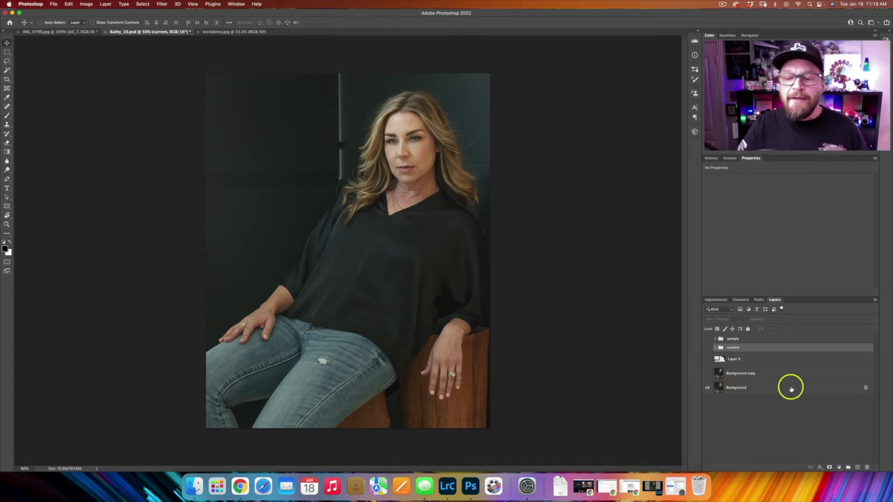
# Show and expand the current group, and add a new empty layer directly above the Overlay texture layer.
pyautogui.click(708, 348)
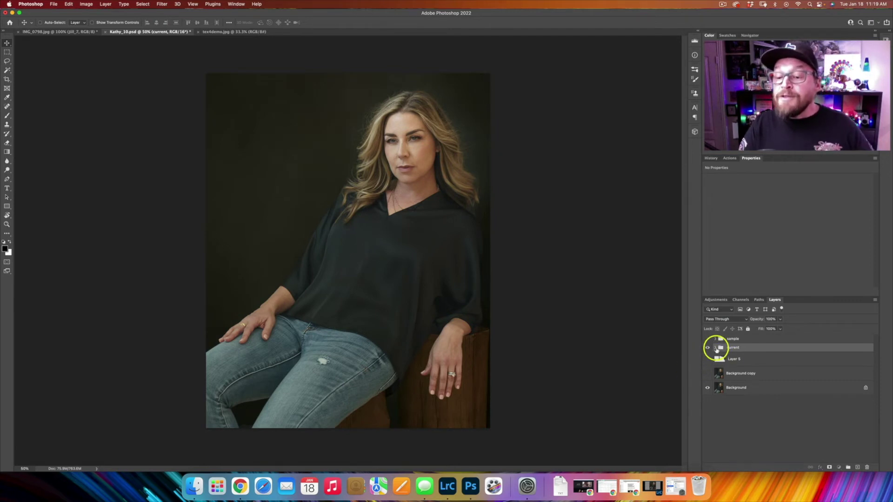
pyautogui.click(716, 349)
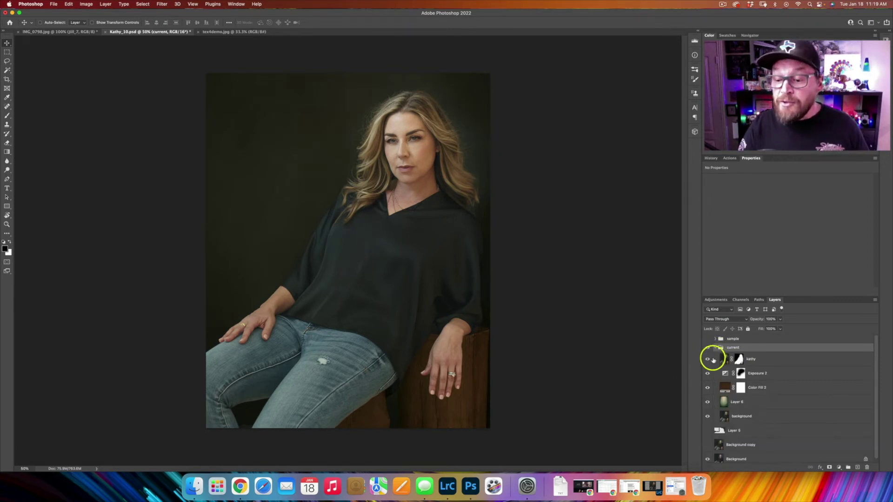
pyautogui.click(760, 402)
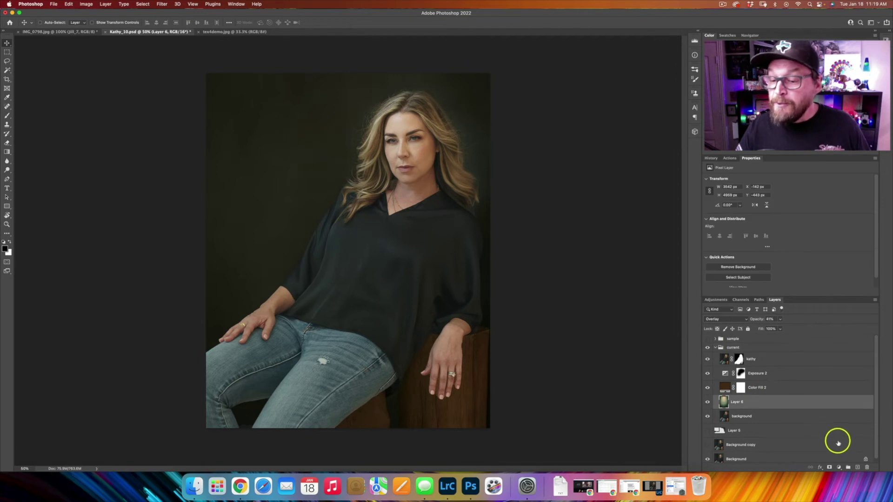
pyautogui.click(857, 467)
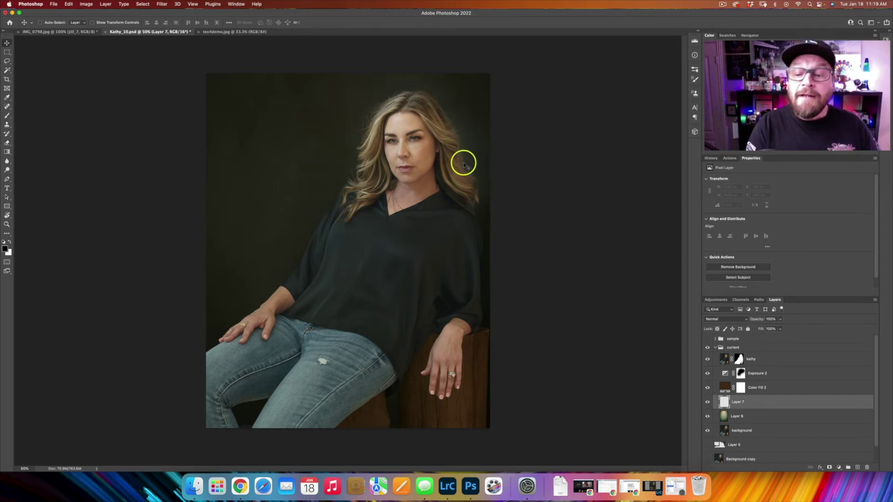
# Set up a brush with the rough 174 px bristle tip, enabling Shape Dynamics and Scattering.
pyautogui.press('b')
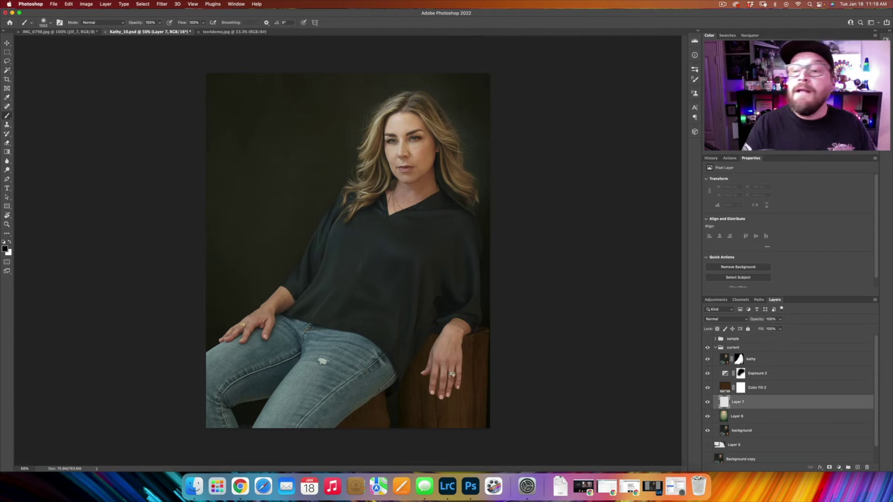
pyautogui.click(695, 80)
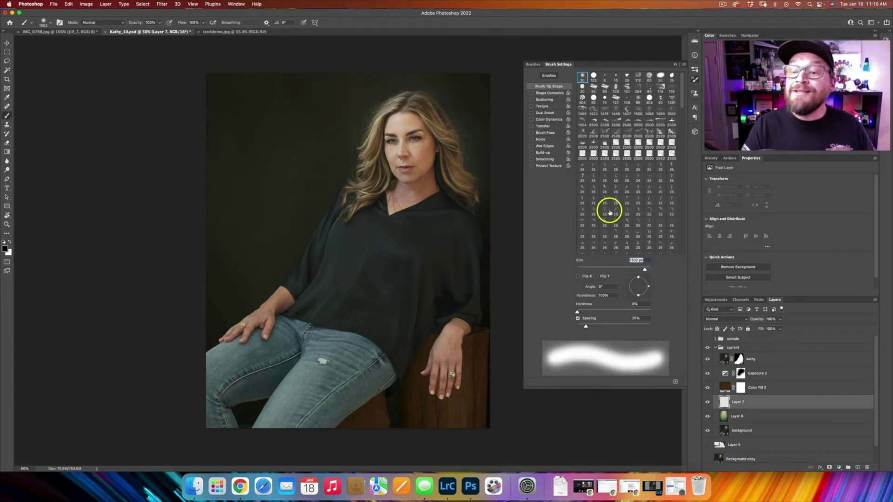
pyautogui.click(661, 87)
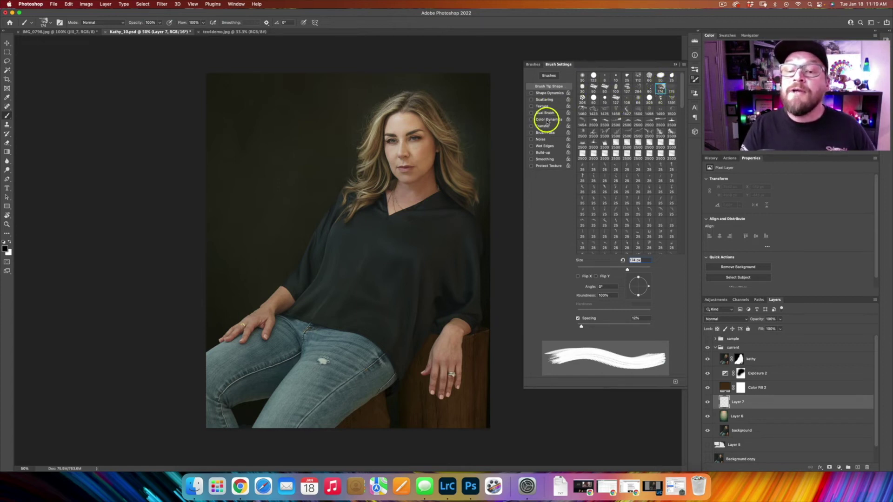
pyautogui.click(531, 93)
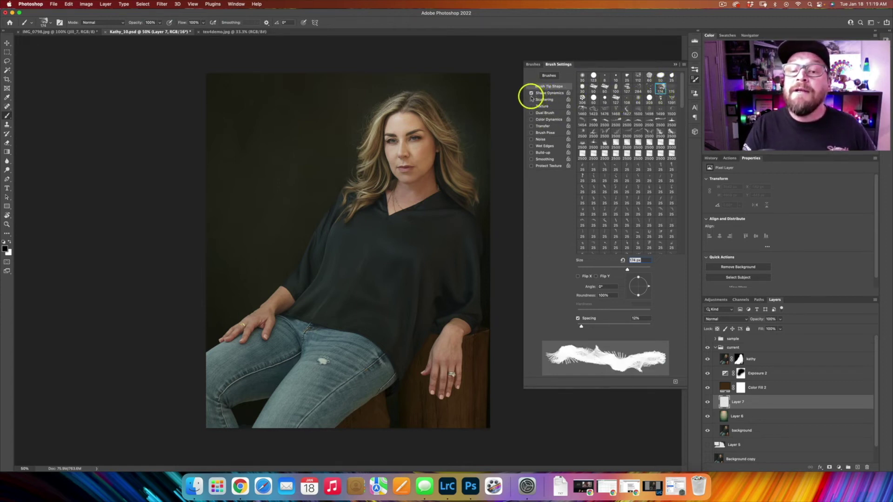
pyautogui.click(531, 100)
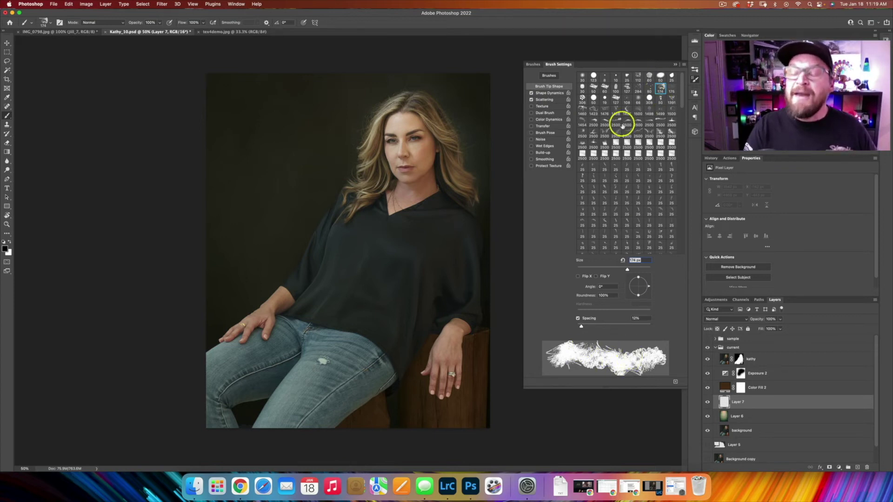
pyautogui.click(676, 61)
# Sample the blonde hair color, lower the brush opacity to 25%, and paint textured strokes on the backdrop around the hair beside her face.
pyautogui.moveTo(457, 167); pyautogui.dragTo(466, 165)
pyautogui.keyDown('alt'); pyautogui.click(427, 114); pyautogui.keyUp('alt')
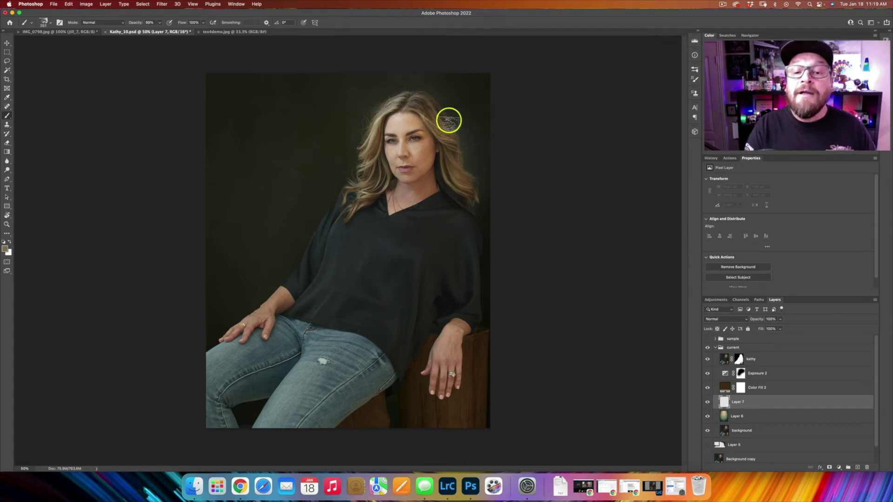
pyautogui.moveTo(447, 122)
pyautogui.mouseDown()
pyautogui.moveTo(442, 112)
pyautogui.moveTo(448, 138)
pyautogui.mouseUp()
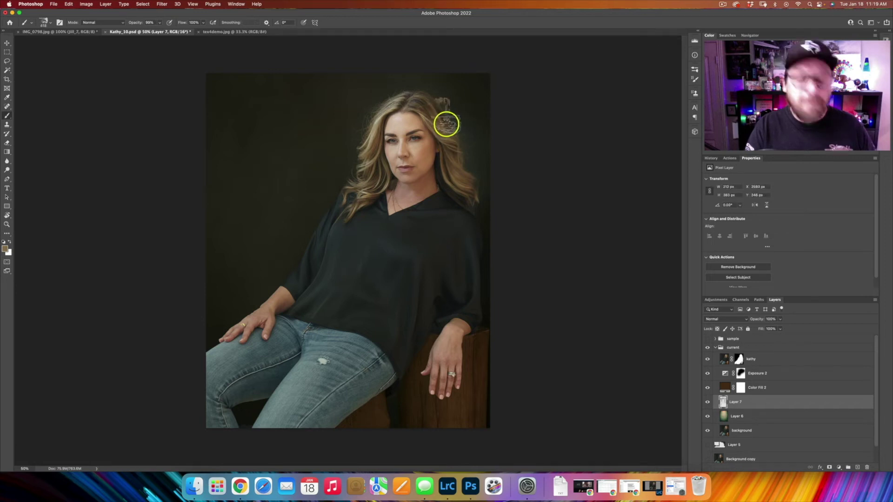
pyautogui.press('super+z')
pyautogui.moveTo(162, 23); pyautogui.dragTo(134, 29)
pyautogui.moveTo(432, 131)
pyautogui.mouseDown()
pyautogui.moveTo(439, 113)
pyautogui.moveTo(452, 150)
pyautogui.moveTo(440, 131)
pyautogui.moveTo(454, 140)
pyautogui.moveTo(448, 180)
pyautogui.moveTo(469, 199)
pyautogui.moveTo(460, 168)
pyautogui.moveTo(454, 184)
pyautogui.moveTo(456, 134)
pyautogui.moveTo(422, 99)
pyautogui.moveTo(474, 181)
pyautogui.moveTo(463, 204)
pyautogui.moveTo(468, 217)
pyautogui.moveTo(450, 131)
pyautogui.moveTo(429, 118)
pyautogui.moveTo(403, 111)
pyautogui.moveTo(364, 182)
pyautogui.moveTo(427, 133)
pyautogui.mouseUp()
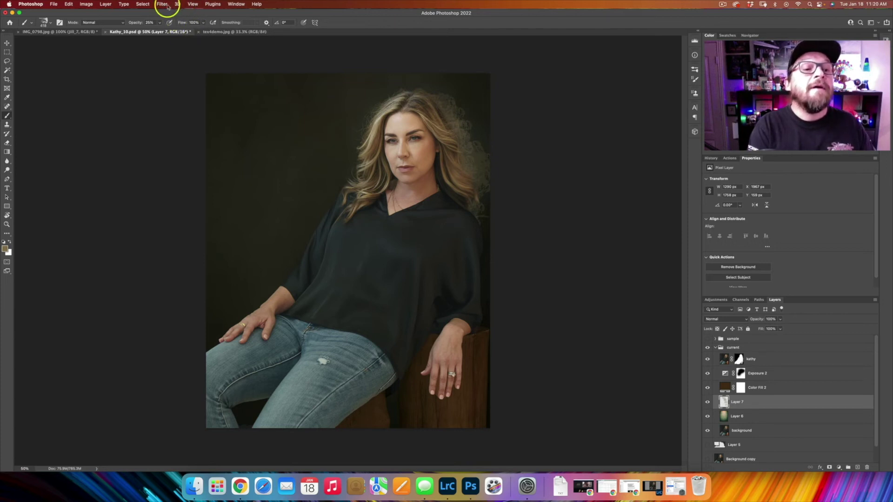
# Soften the hair-colored strokes with a Gaussian Blur.
pyautogui.click(142, 4)
pyautogui.click(145, 5)
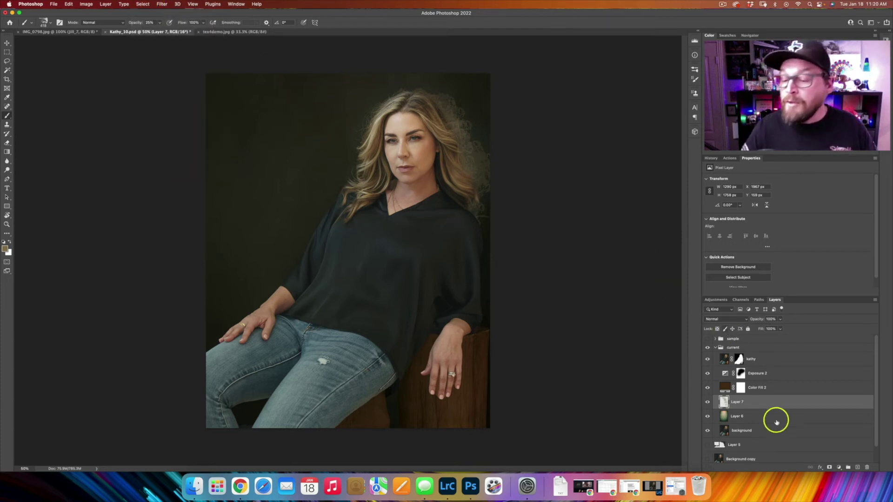
pyautogui.click(163, 5)
pyautogui.moveTo(191, 88)
pyautogui.click(295, 117)
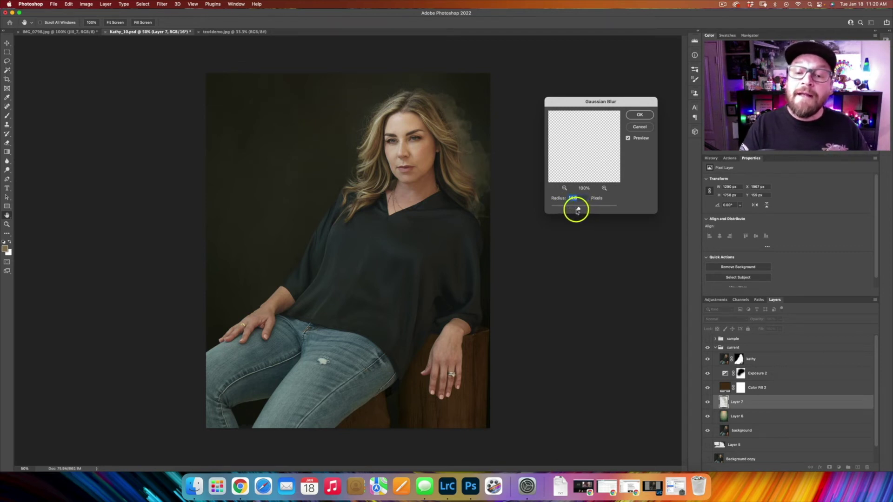
pyautogui.click(636, 115)
pyautogui.press('b')
# Blend the blurred stroke layer with Color Dodge at about 73% opacity, and shift it slightly up and away from the hair.
pyautogui.click(745, 320)
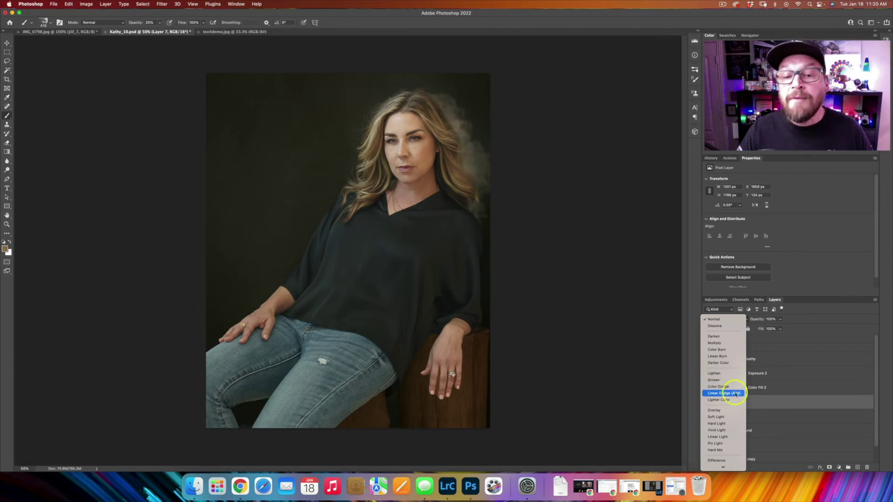
pyautogui.click(735, 389)
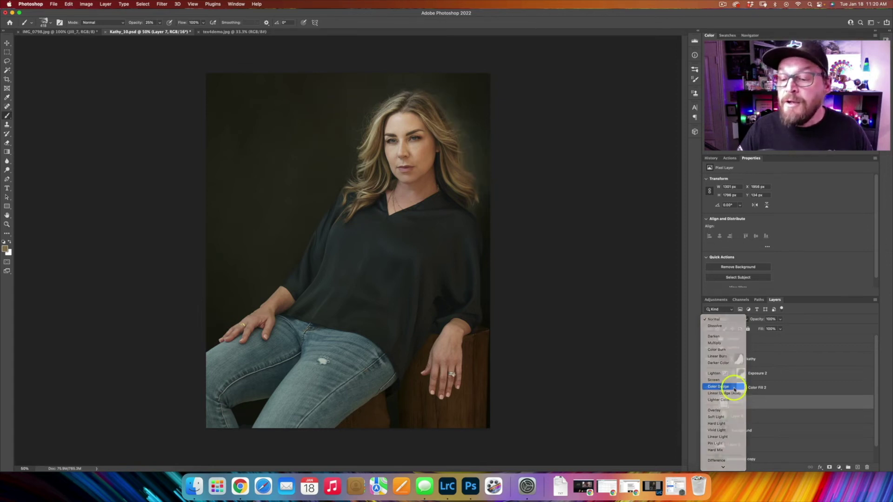
pyautogui.press('v')
pyautogui.moveTo(465, 178); pyautogui.dragTo(473, 172)
pyautogui.click(781, 319)
pyautogui.moveTo(768, 328); pyautogui.dragTo(766, 336)
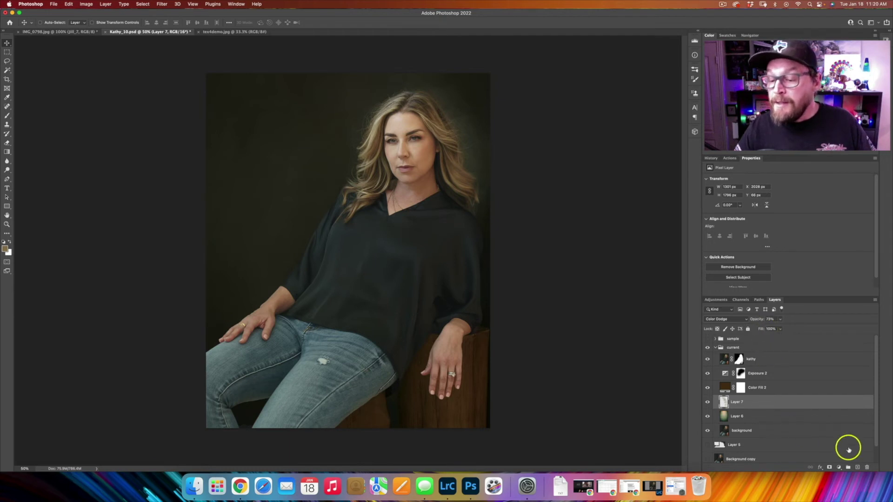
# Add a new layer and paint textured strokes in a dark tone sampled beside the wooden box onto the backdrop along her hair and arm.
pyautogui.click(857, 468)
pyautogui.press('b')
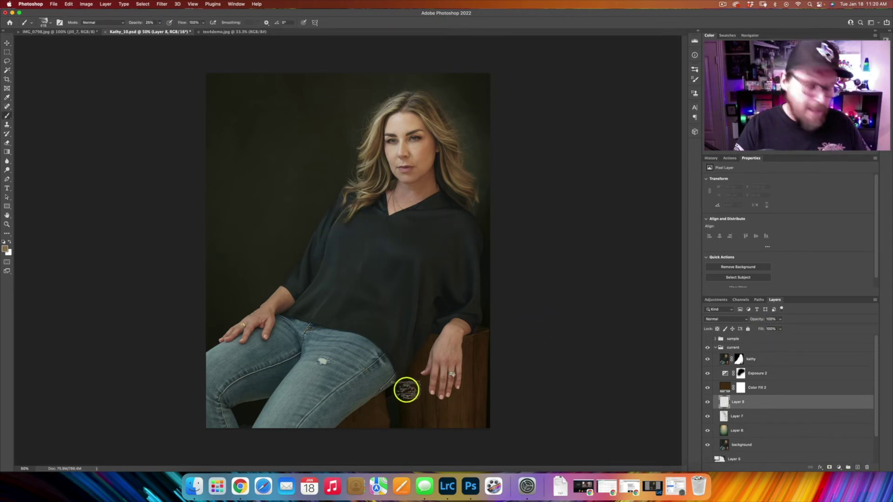
pyautogui.keyDown('alt'); pyautogui.click(407, 380); pyautogui.keyUp('alt')
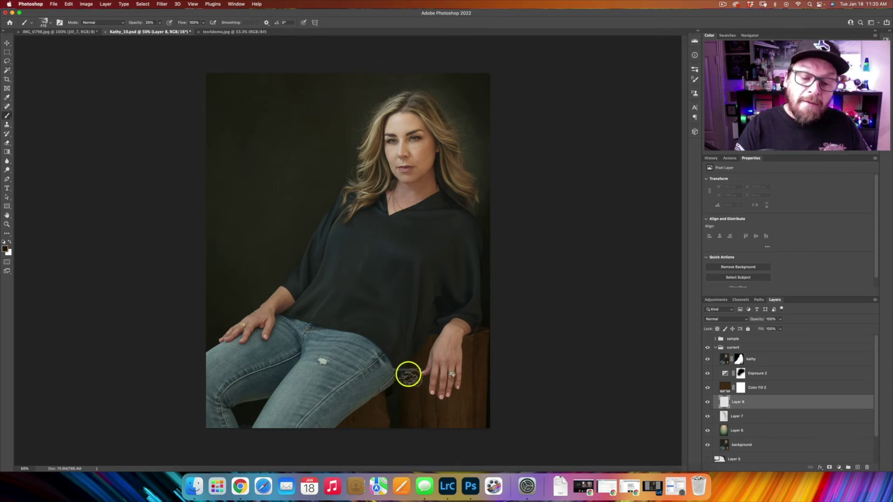
pyautogui.moveTo(354, 180); pyautogui.dragTo(365, 172)
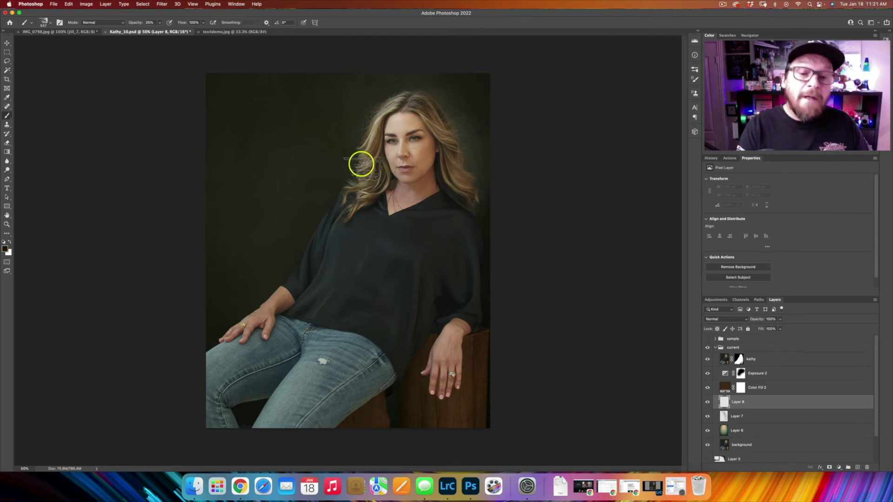
pyautogui.moveTo(372, 113)
pyautogui.mouseDown()
pyautogui.moveTo(356, 146)
pyautogui.moveTo(359, 189)
pyautogui.mouseUp()
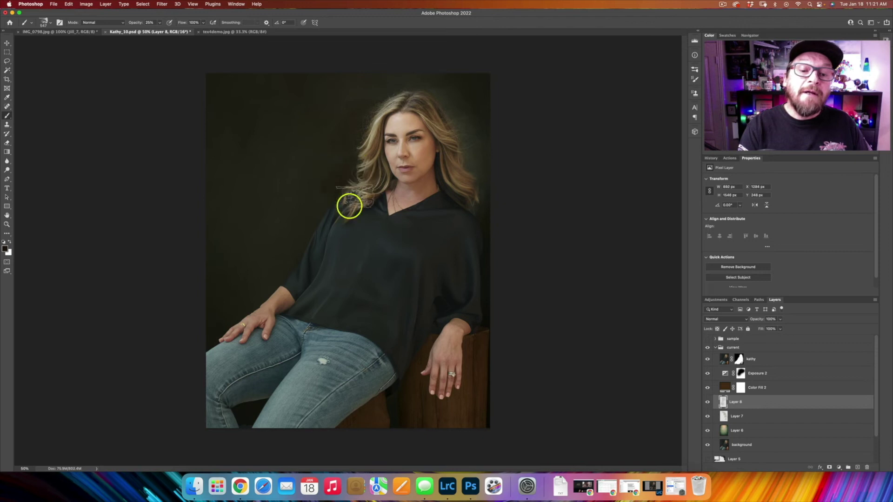
pyautogui.moveTo(312, 254)
pyautogui.mouseDown()
pyautogui.moveTo(283, 295)
pyautogui.moveTo(303, 269)
pyautogui.moveTo(279, 117)
pyautogui.moveTo(321, 168)
pyautogui.moveTo(275, 238)
pyautogui.moveTo(359, 96)
pyautogui.moveTo(413, 92)
pyautogui.moveTo(371, 113)
pyautogui.moveTo(314, 233)
pyautogui.moveTo(322, 293)
pyautogui.mouseUp()
# Apply a Gaussian Blur with a 9.3-pixel radius to the dark stroke layer.
pyautogui.click(161, 4)
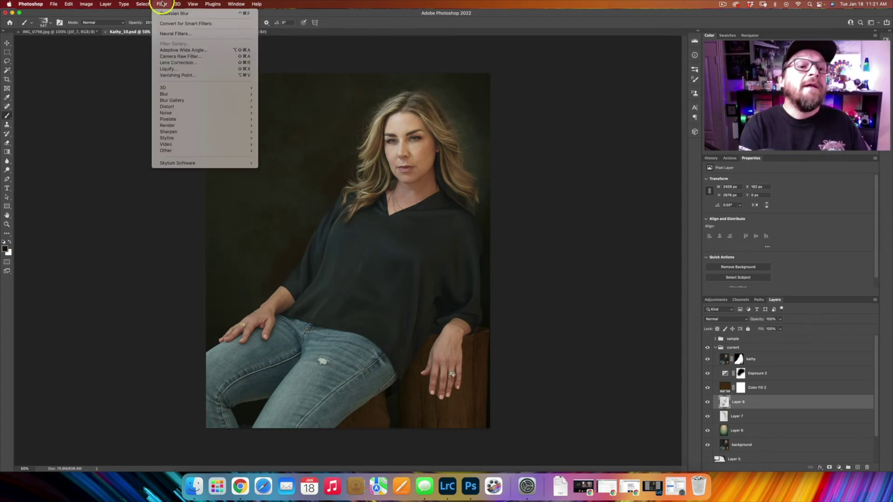
pyautogui.moveTo(254, 94)
pyautogui.click(275, 118)
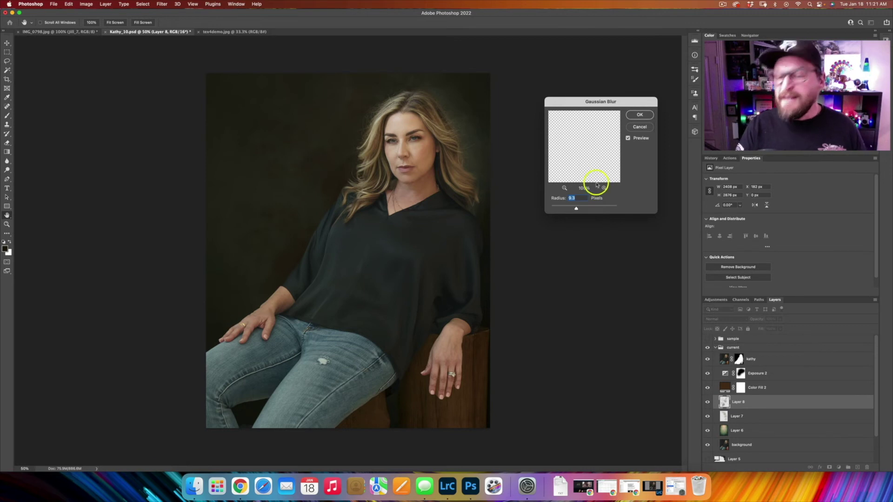
pyautogui.click(639, 114)
pyautogui.press('b')
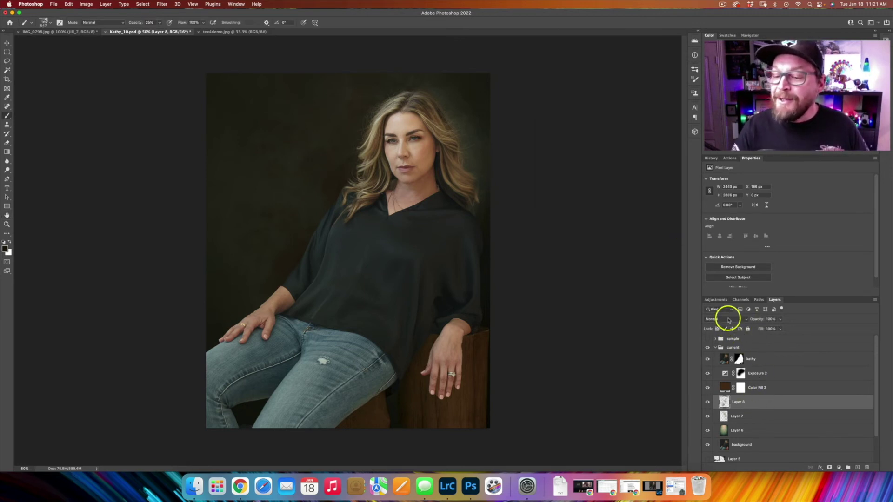
# Set the dark stroke layer's blend mode to Soft Light and its opacity to 33%.
pyautogui.click(725, 319)
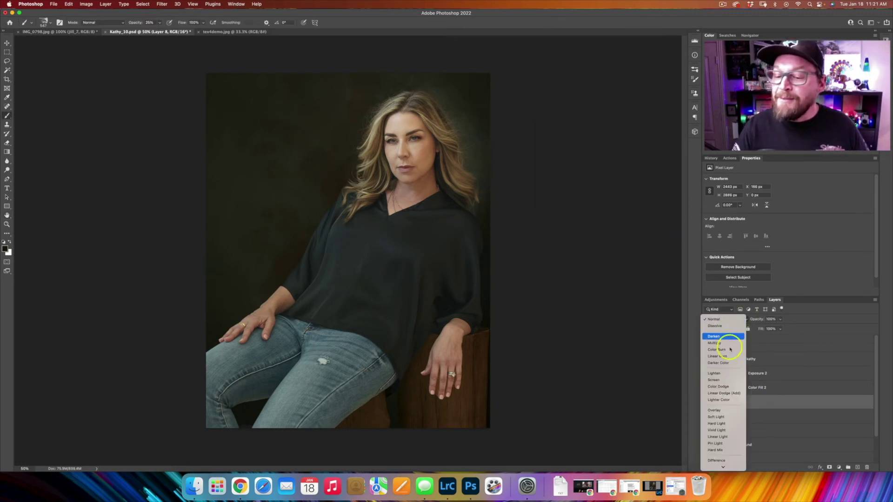
pyautogui.click(729, 421)
pyautogui.click(780, 320)
pyautogui.moveTo(774, 330)
pyautogui.mouseDown()
pyautogui.moveTo(758, 326)
pyautogui.moveTo(760, 333)
pyautogui.mouseUp()
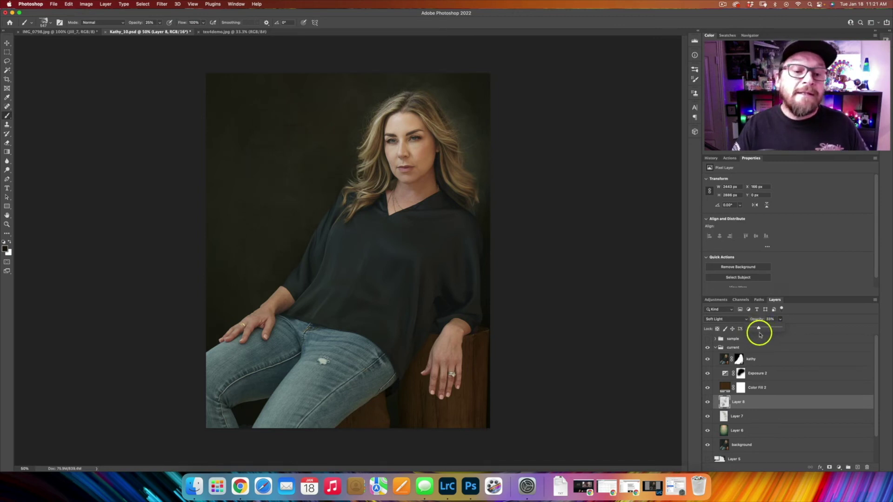
# Add a new layer above the dark strokes, sample a brown from the hair, and dab a textured patch onto the upper backdrop.
pyautogui.click(758, 417)
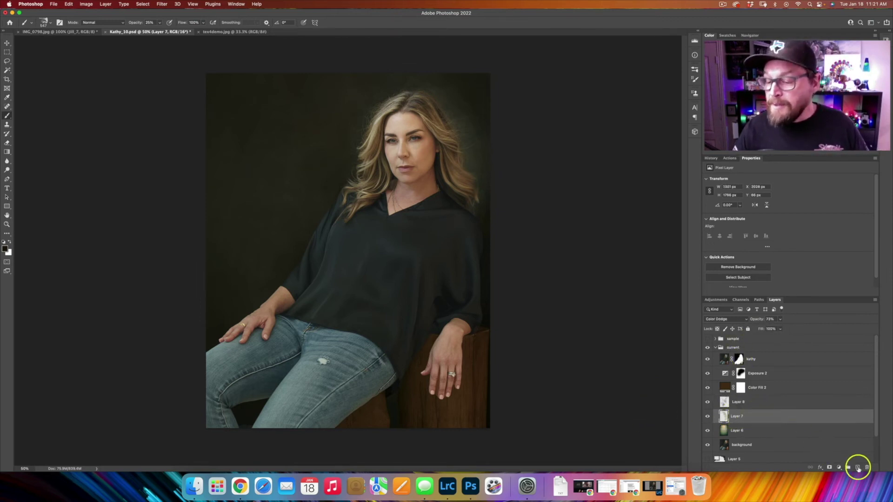
pyautogui.press('super+alt+shift+n')
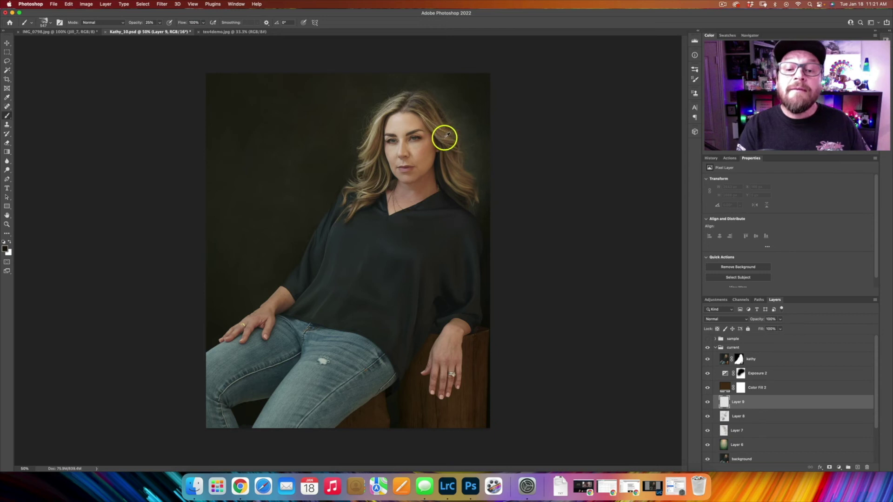
pyautogui.keyDown('alt'); pyautogui.click(455, 160); pyautogui.keyUp('alt')
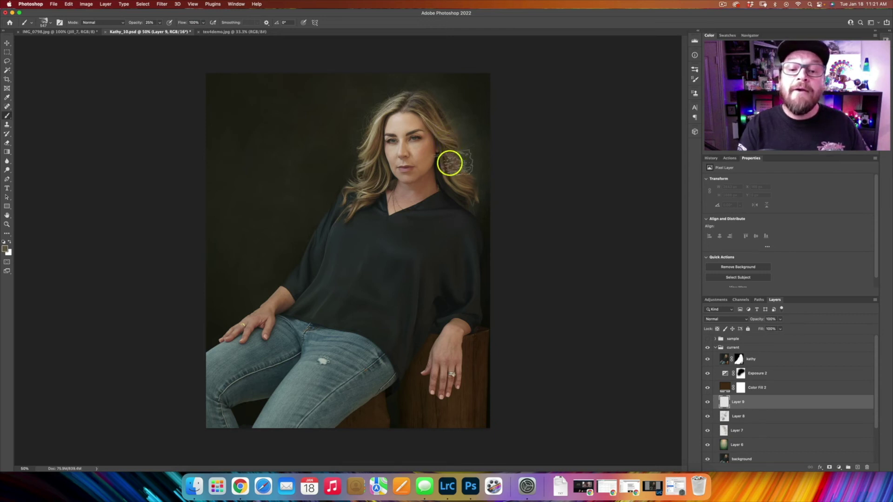
pyautogui.moveTo(267, 141)
pyautogui.mouseDown()
pyautogui.moveTo(243, 132)
pyautogui.moveTo(259, 134)
pyautogui.mouseUp()
pyautogui.click(284, 95)
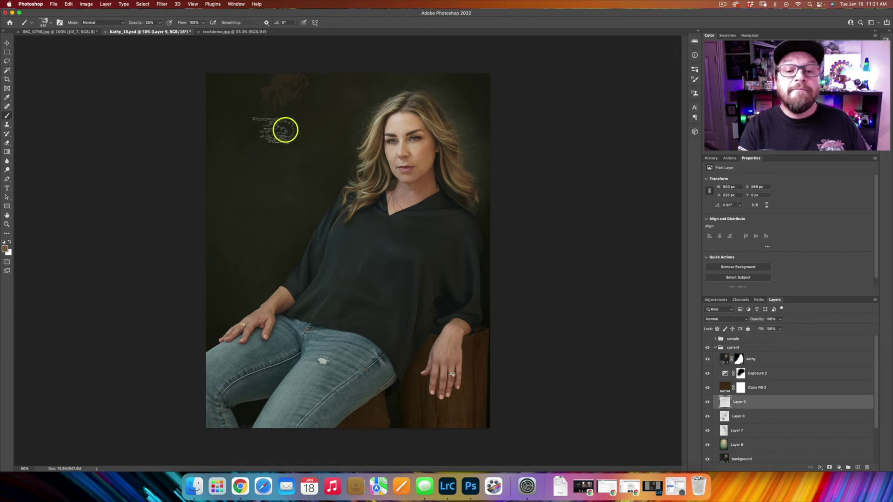
# Sample the forehead skin tone and paint scattered textured patches over the backdrop on both sides of the woman.
pyautogui.keyDown('alt'); pyautogui.click(404, 122); pyautogui.keyUp('alt')
pyautogui.moveTo(211, 83)
pyautogui.mouseDown()
pyautogui.moveTo(251, 127)
pyautogui.moveTo(264, 121)
pyautogui.moveTo(221, 99)
pyautogui.moveTo(296, 91)
pyautogui.mouseUp()
pyautogui.click(311, 95)
pyautogui.click(235, 179)
pyautogui.click(239, 248)
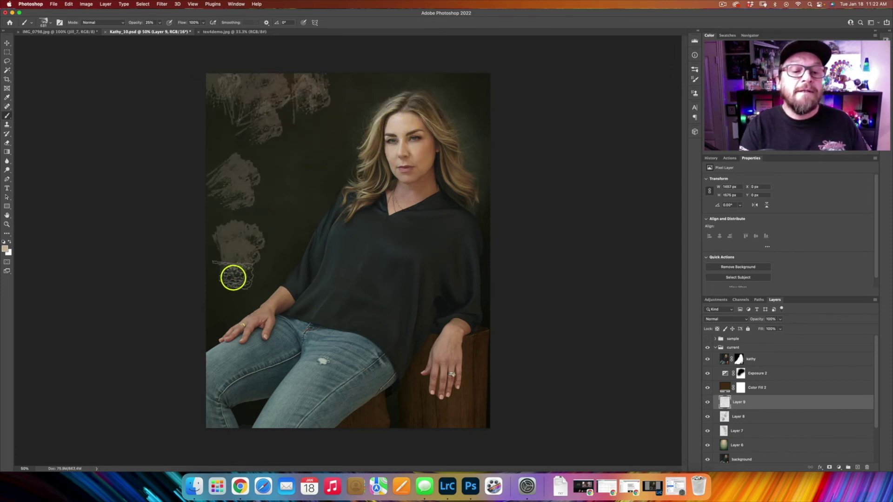
pyautogui.click(292, 176)
pyautogui.click(316, 128)
pyautogui.click(216, 153)
pyautogui.click(220, 285)
pyautogui.moveTo(223, 299)
pyautogui.mouseDown()
pyautogui.moveTo(206, 310)
pyautogui.moveTo(161, 311)
pyautogui.mouseUp()
pyautogui.click(203, 324)
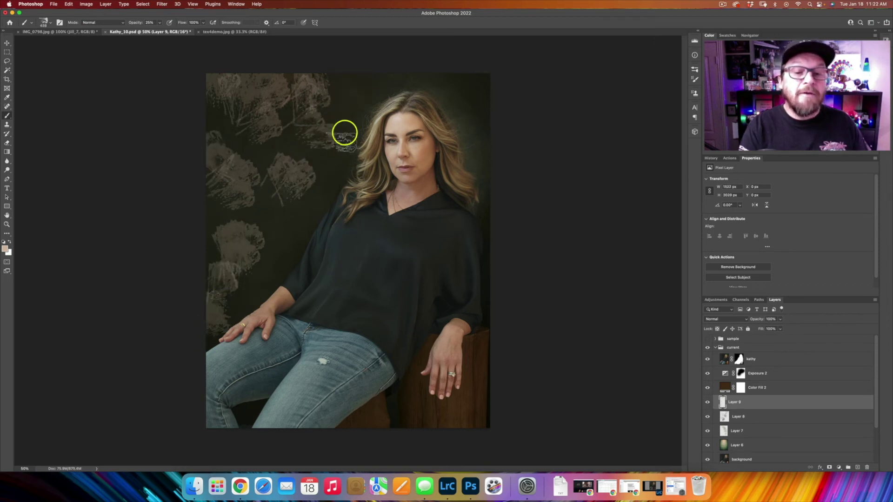
pyautogui.click(465, 75)
pyautogui.click(494, 108)
pyautogui.click(500, 152)
pyautogui.click(508, 199)
pyautogui.click(503, 286)
# Apply a Gaussian Blur to the skin-toned patch layer to soften its textured brush marks.
pyautogui.click(162, 4)
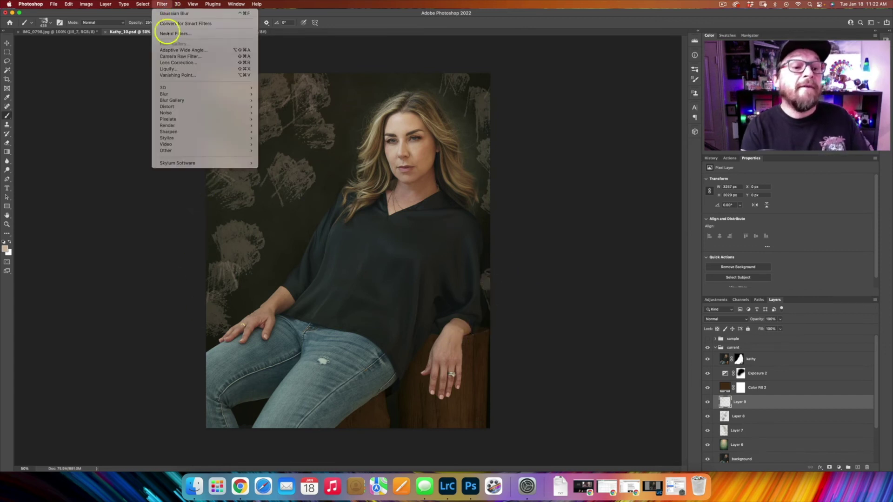
pyautogui.moveTo(172, 103)
pyautogui.moveTo(254, 94)
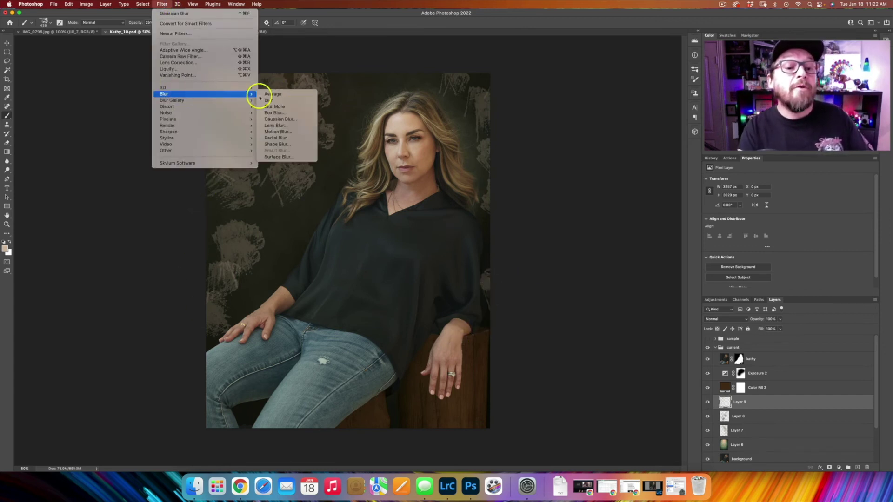
pyautogui.click(280, 120)
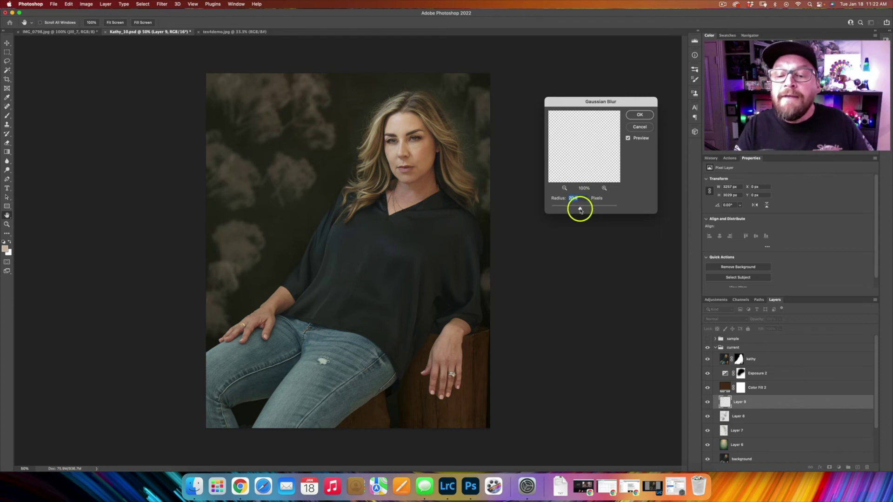
pyautogui.click(639, 122)
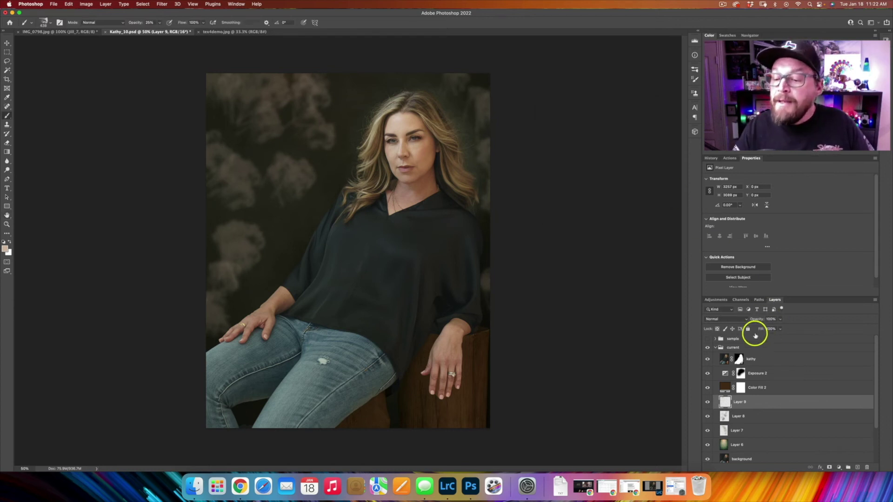
# Set the skin-toned patch layer's blend mode to Lighter Color and its opacity to 12%.
pyautogui.click(740, 319)
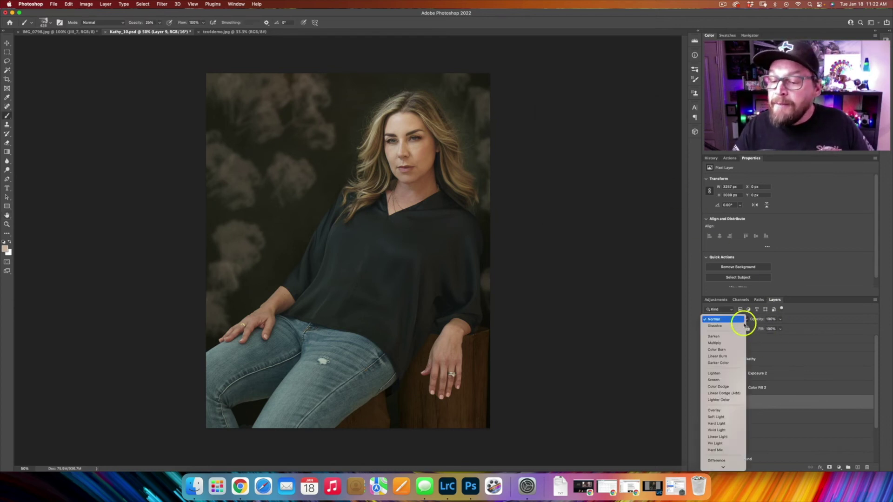
pyautogui.click(734, 401)
pyautogui.click(780, 319)
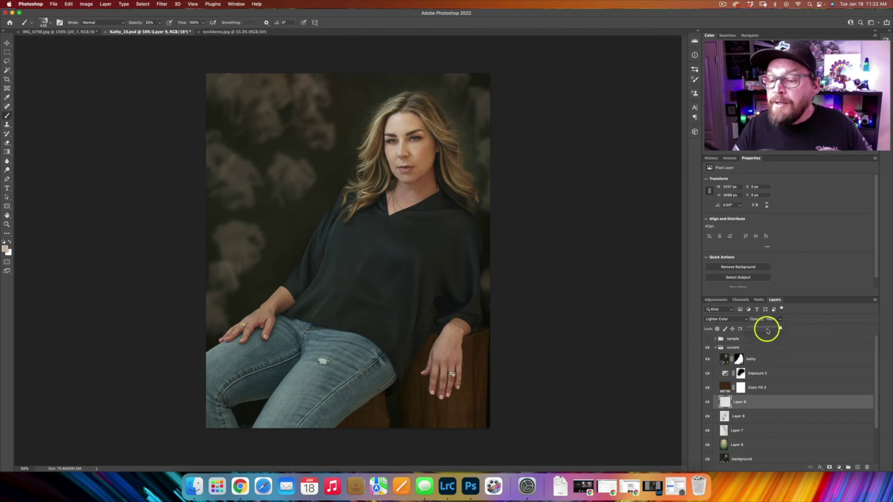
pyautogui.moveTo(769, 329); pyautogui.dragTo(753, 331)
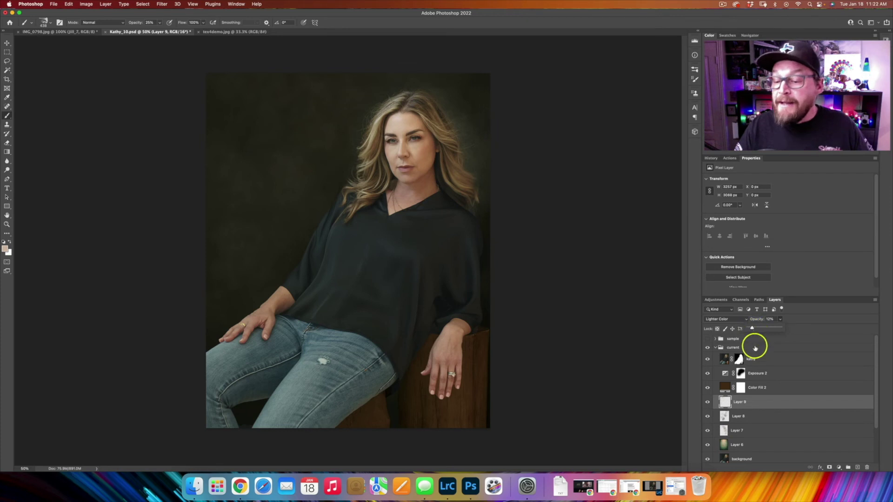
pyautogui.click(768, 397)
# Darken the backdrop by setting the Exposure 2 adjustment's exposure to -1.13, and switch to the Move tool.
pyautogui.click(772, 376)
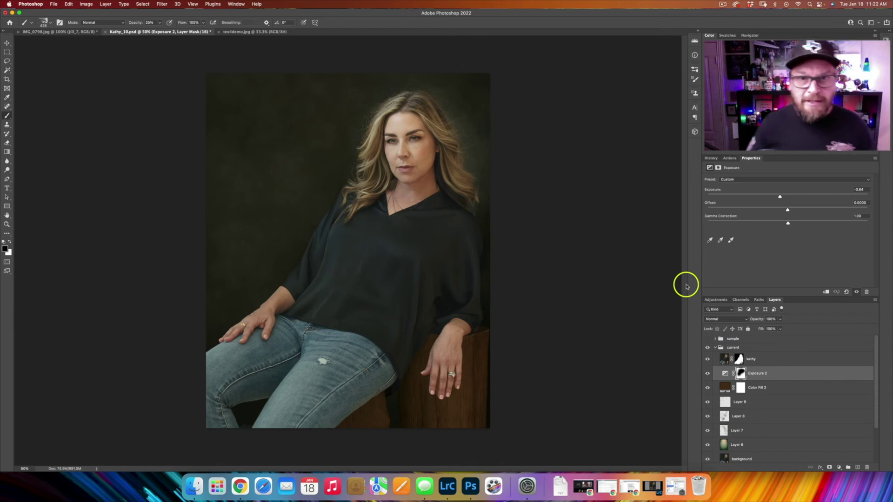
pyautogui.click(725, 373)
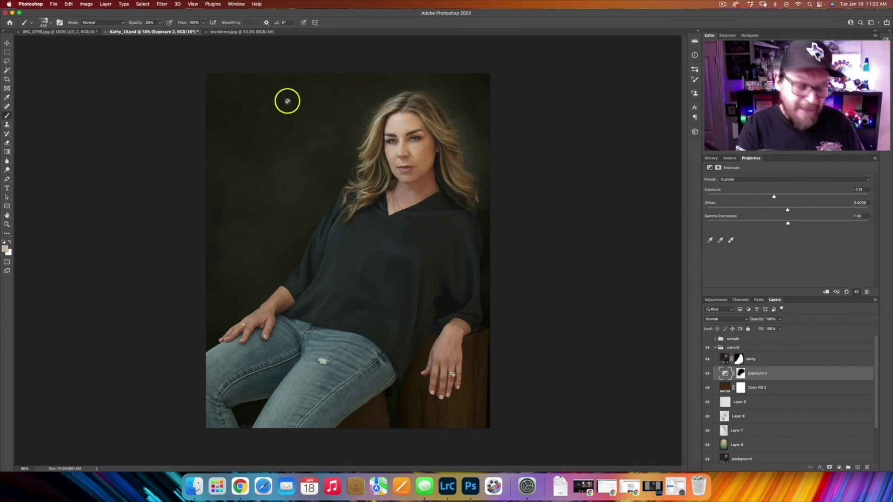
pyautogui.press('v')
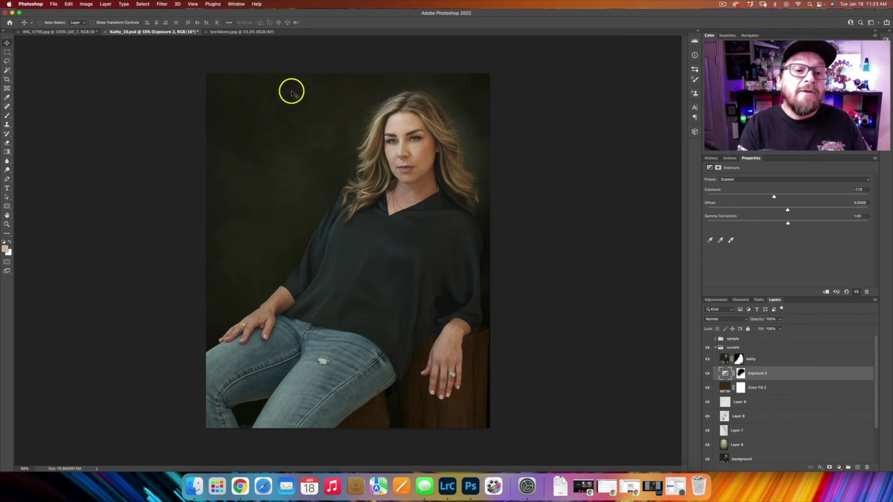